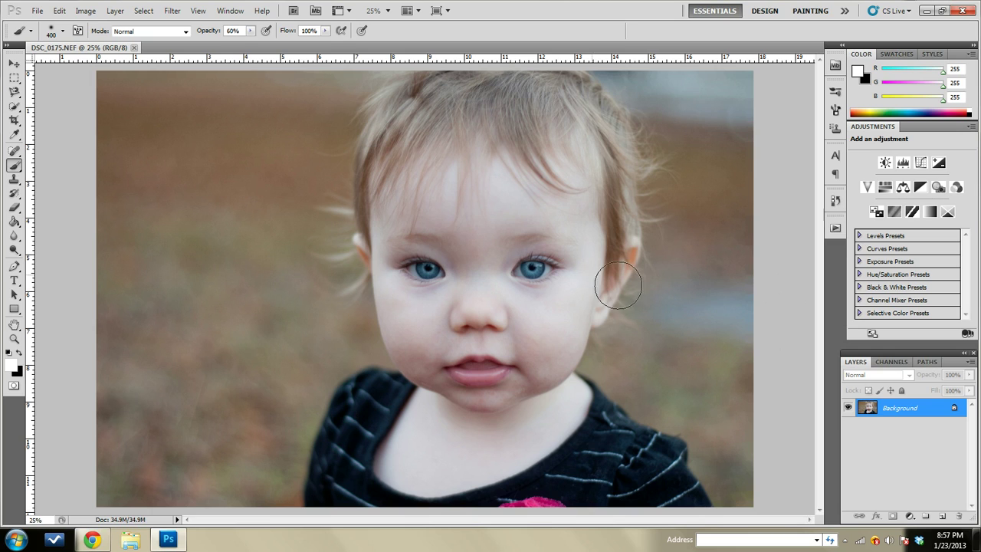
- Run the Clear As A Bell action from the My Amelia Basics set on the portrait
left_click(835, 228)
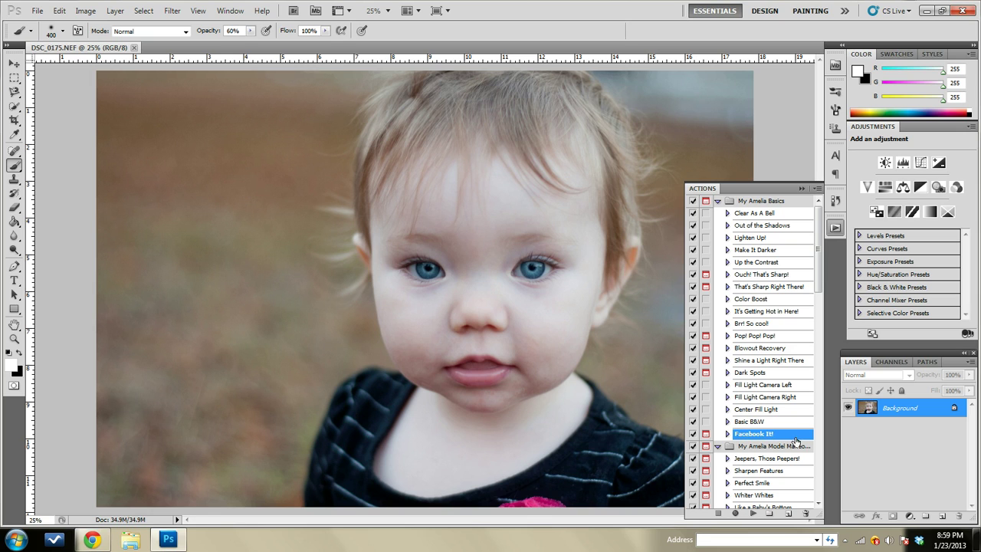
mouse_move(819, 287)
left_mouse_down()
mouse_move(826, 328)
mouse_move(824, 270)
left_mouse_up()
scroll(819, 291, "down", 2)
scroll(818, 291, "up", 2)
left_click(767, 214)
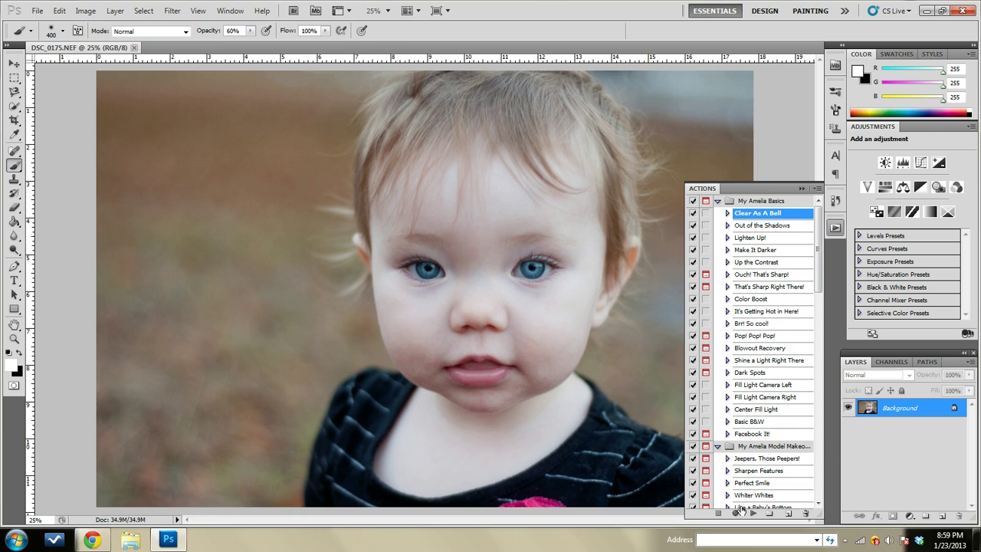
left_click(753, 514)
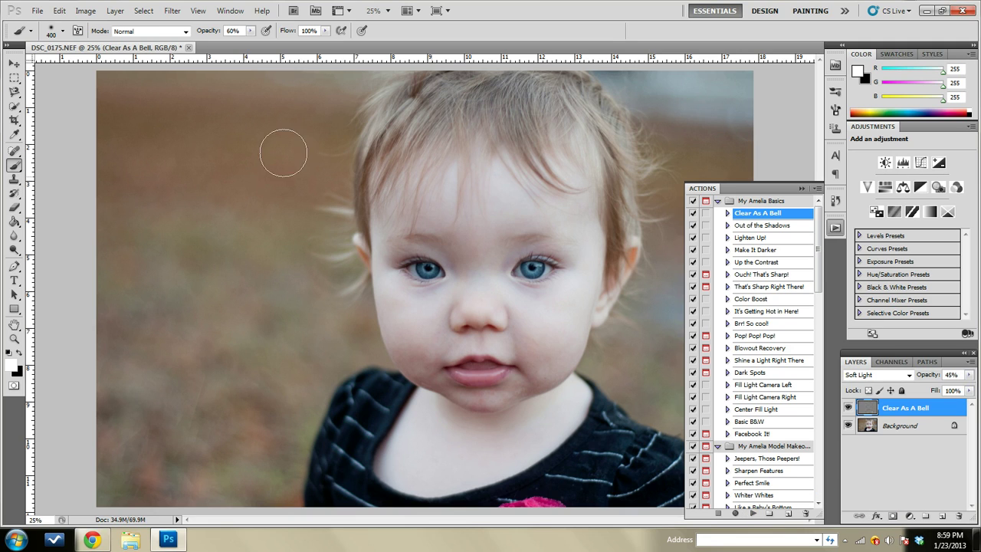
- Set the Clear As A Bell layer's opacity to 50% and flatten the image
left_click_drag(969, 375, 936, 389)
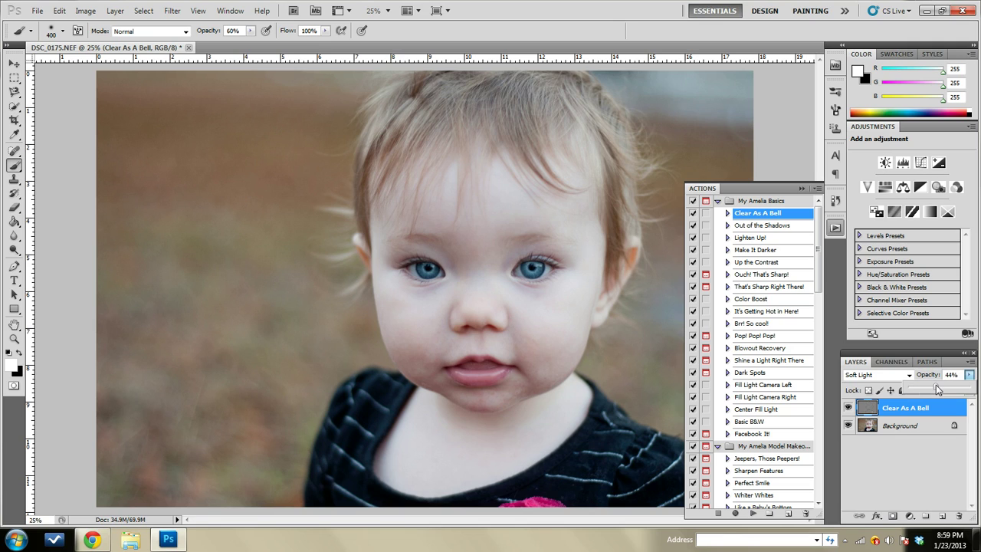
left_click_drag(937, 389, 941, 390)
mouse_move(939, 390)
left_mouse_down()
mouse_move(929, 391)
mouse_move(940, 390)
left_mouse_up()
left_click_drag(939, 391, 942, 393)
left_click(750, 239)
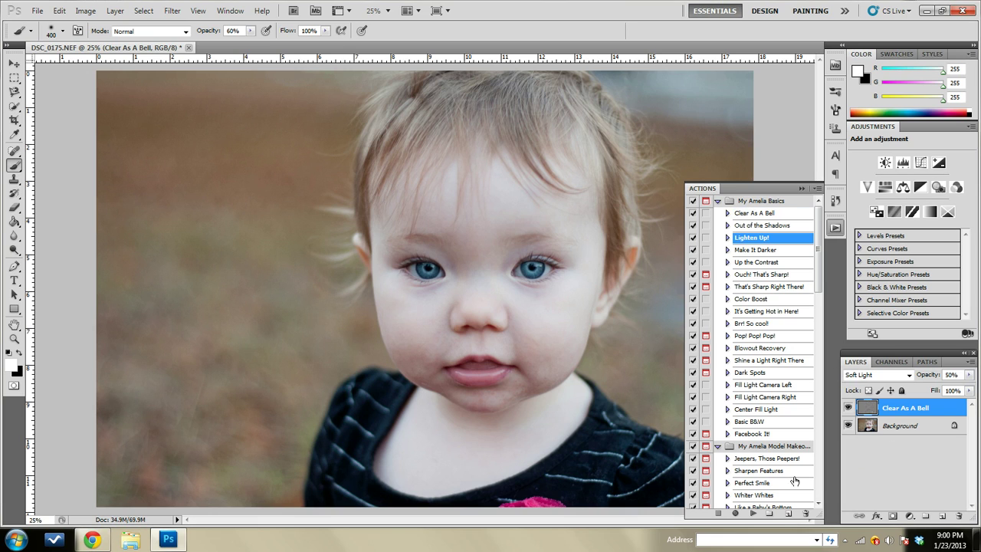
right_click(898, 426)
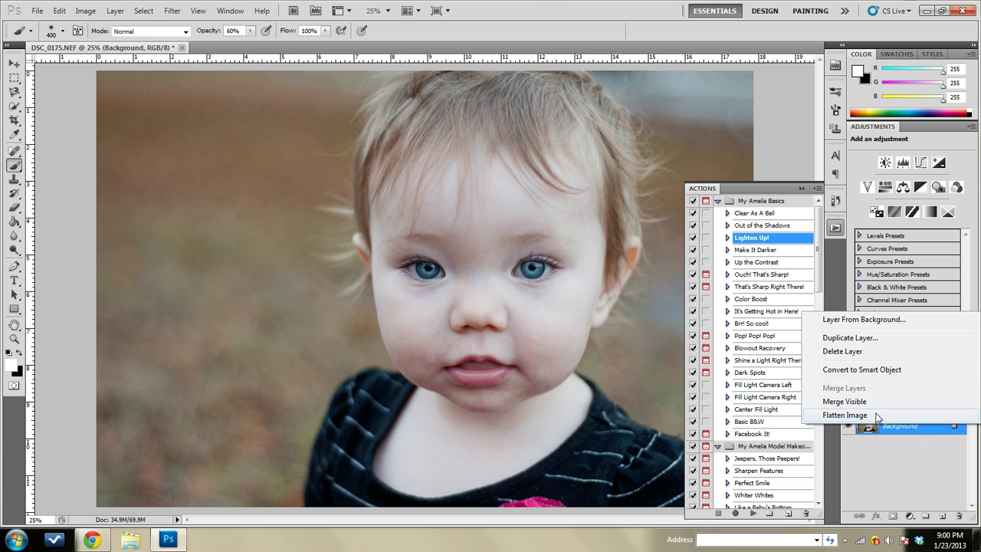
left_click(878, 417)
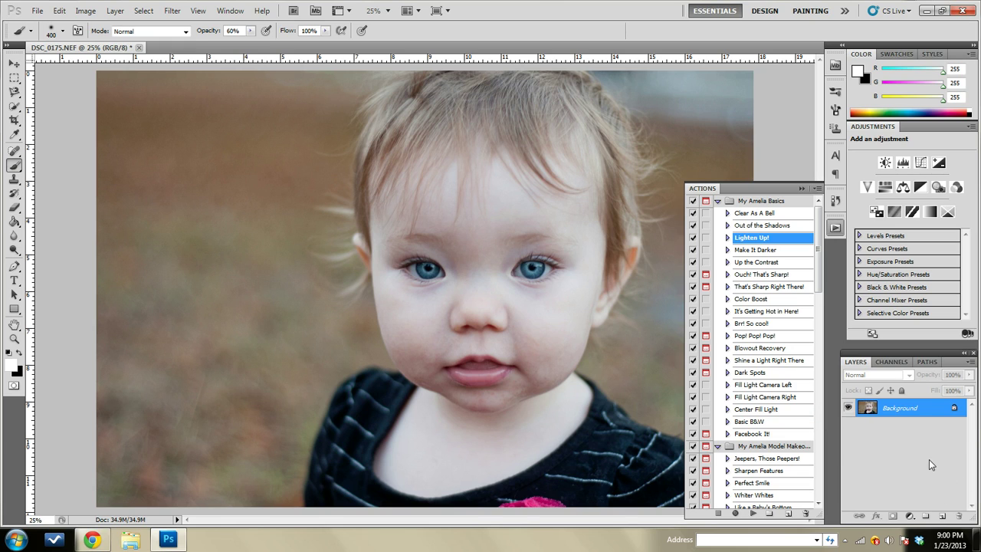
- Run the Lighten Up! action with its layer opacity set to 27%, and flatten the image
left_click(752, 513)
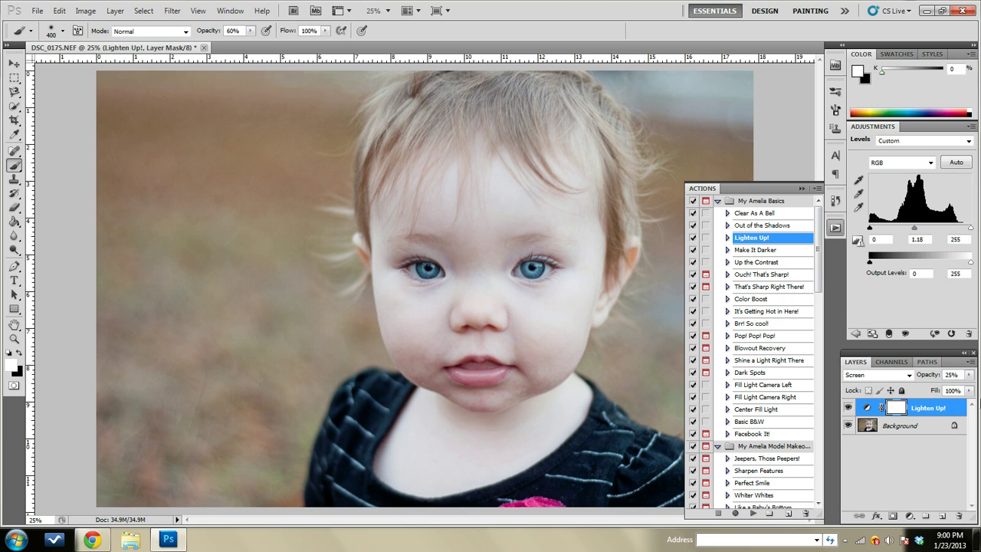
left_click_drag(967, 379, 926, 391)
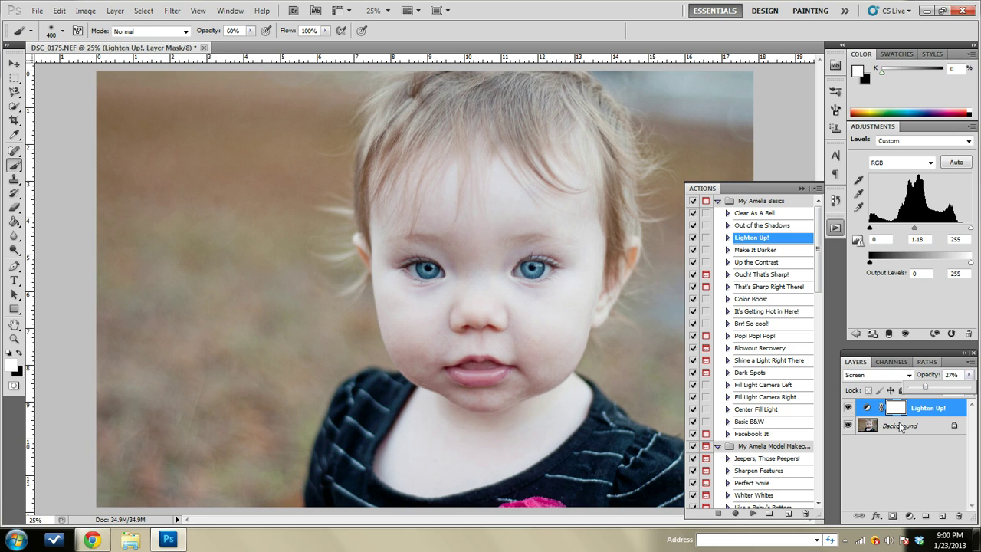
right_click(897, 427)
left_click(883, 414)
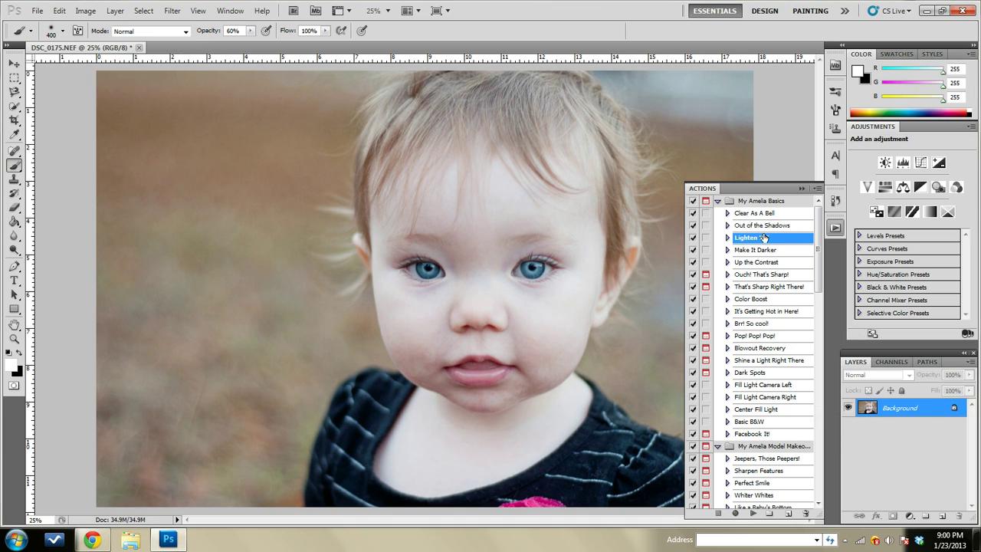
- Run the Up the Contrast action with its layer opacity set to 20%, and flatten the image
left_click(767, 262)
left_click(752, 514)
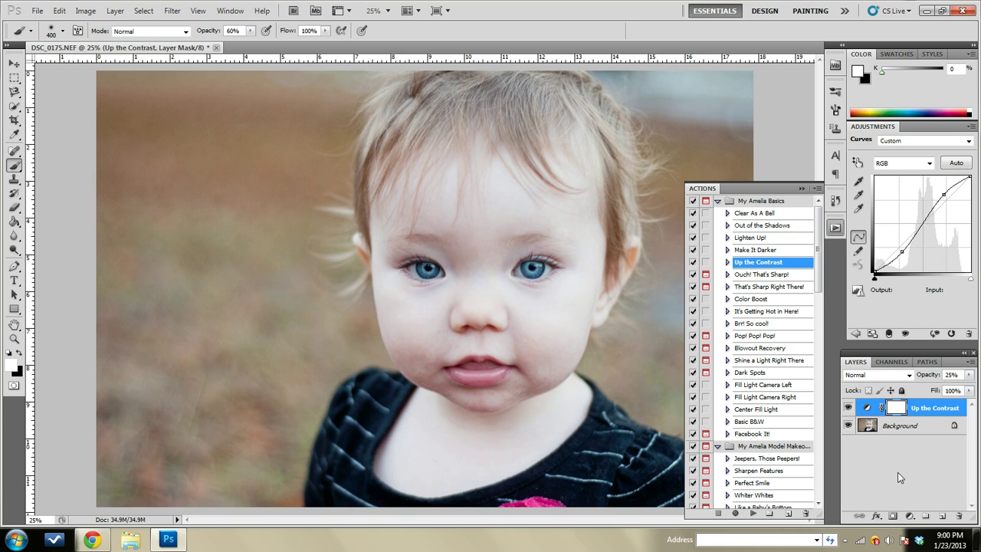
left_click(970, 375)
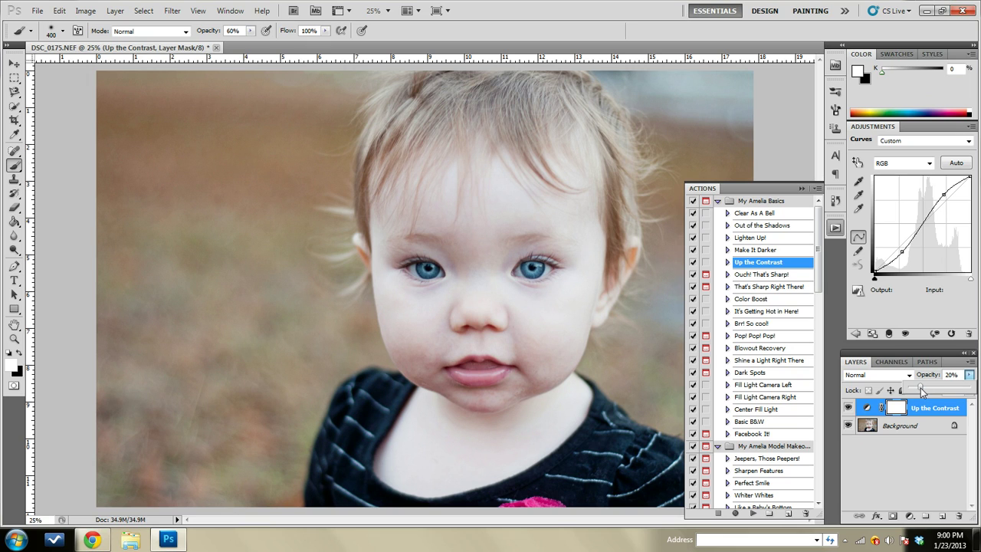
right_click(911, 428)
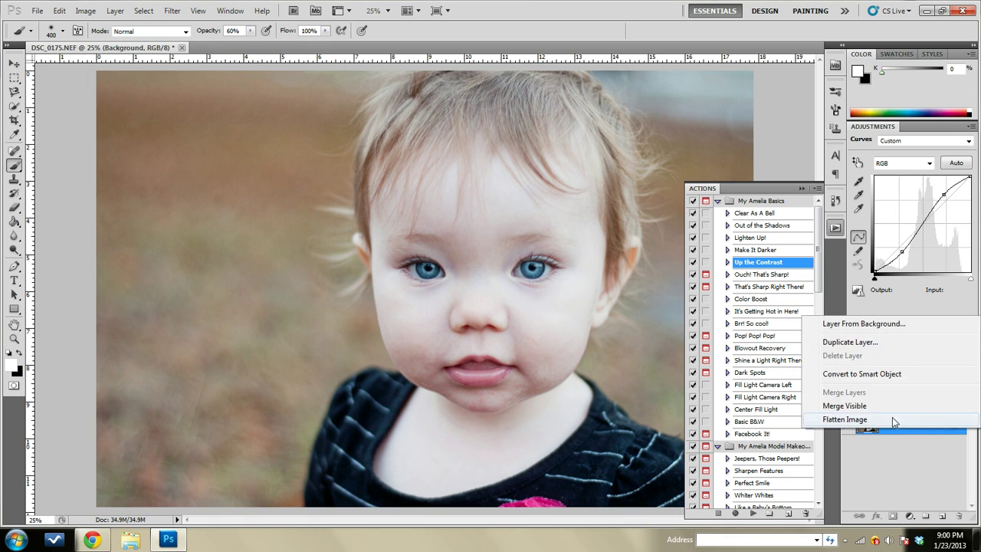
left_click(889, 417)
- Run the Ouch! That's Sharp! action without masking the skin, and flatten the image
left_click(776, 276)
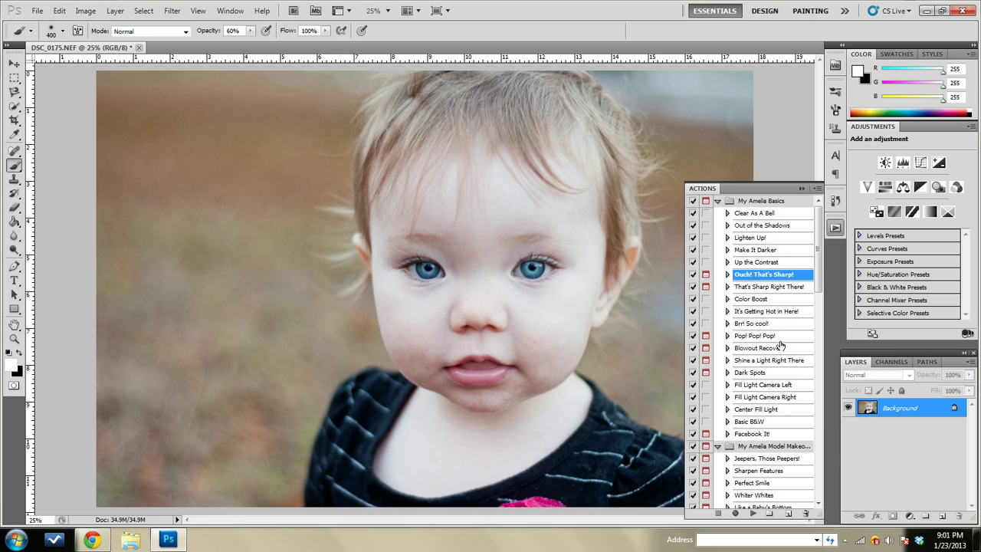
left_click(752, 513)
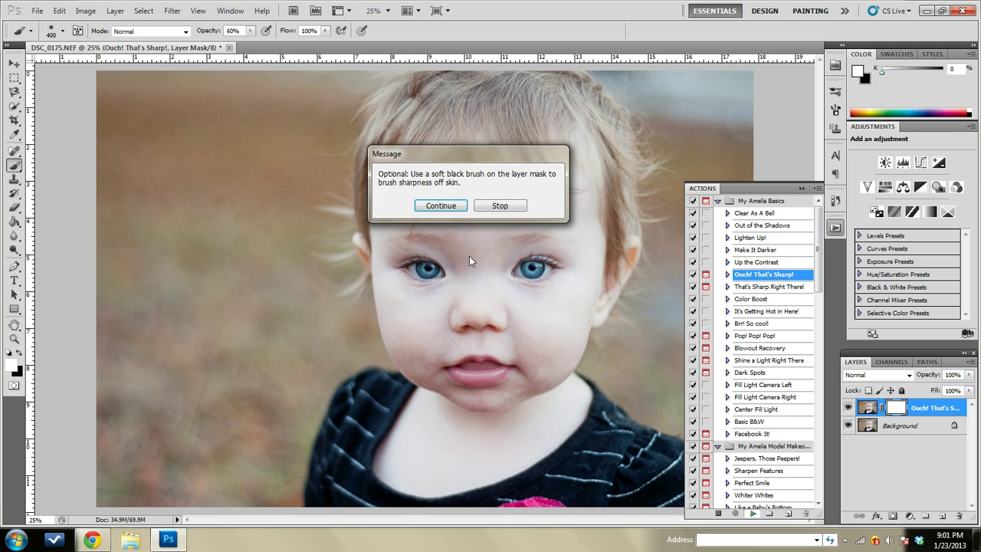
left_click(442, 206)
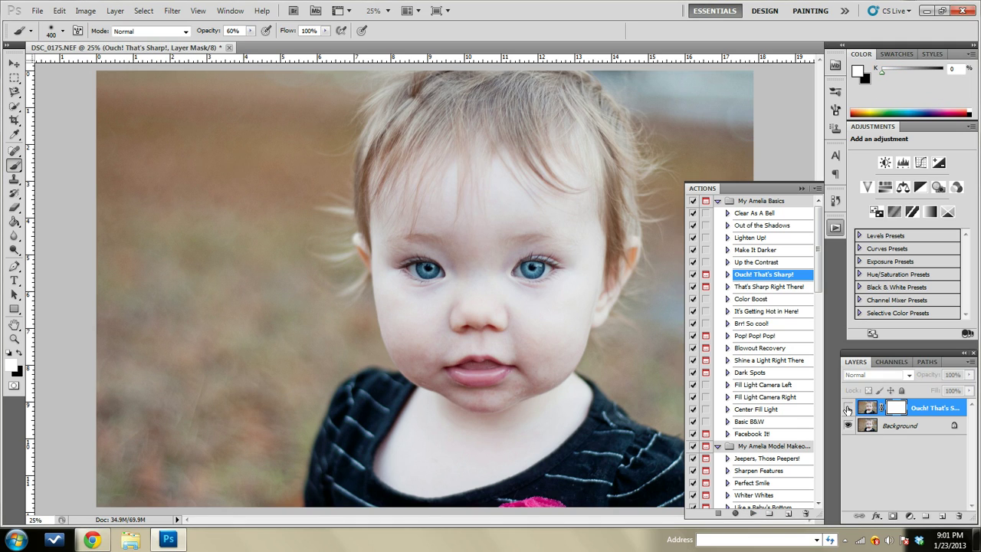
right_click(909, 426)
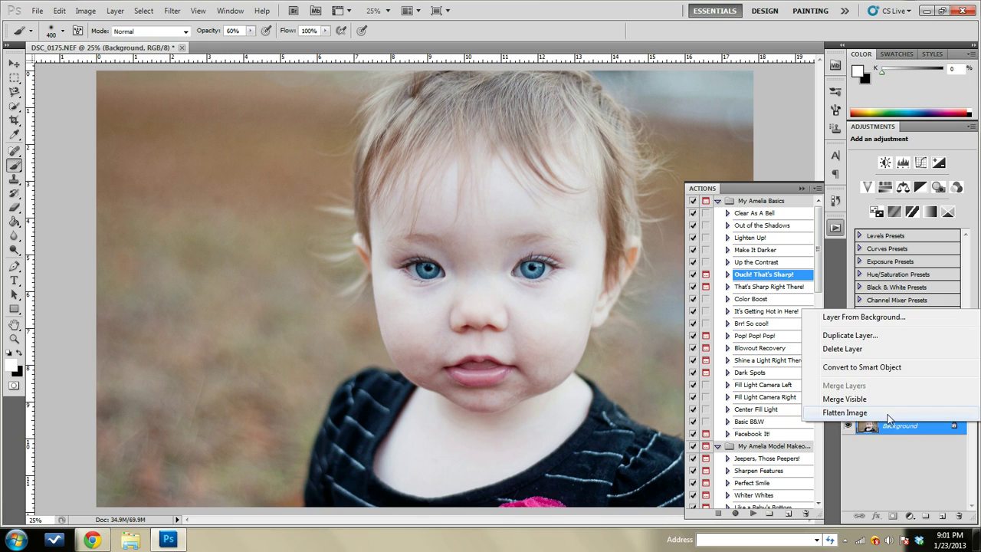
left_click(835, 414)
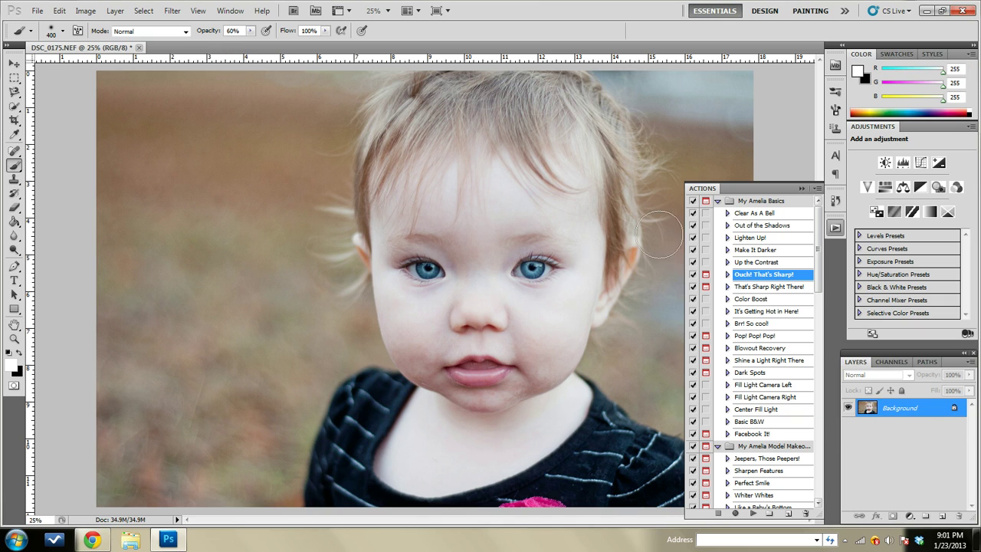
- Run the Color Boost action and brush its effect off the face on the layer mask, using black at 50% brush opacity
left_click(759, 299)
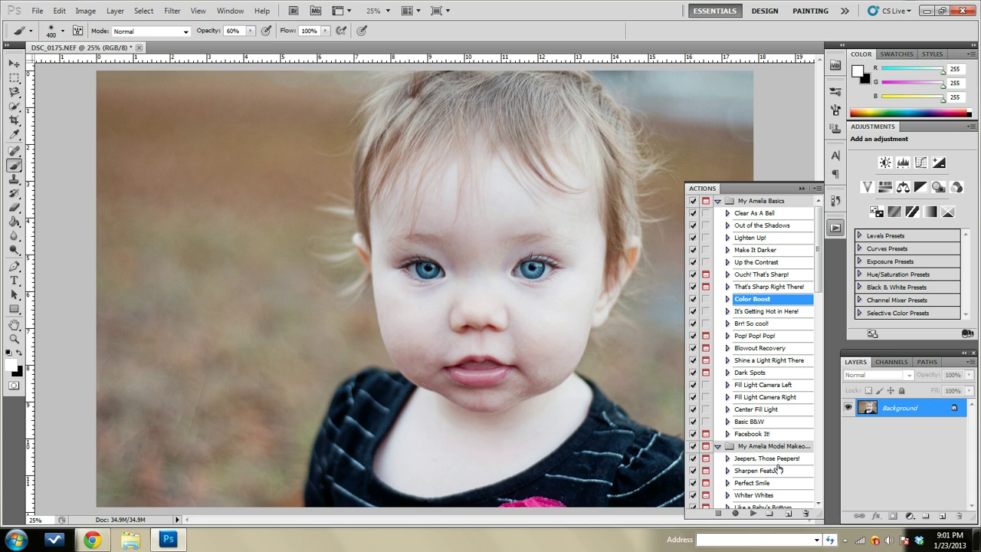
left_click(752, 513)
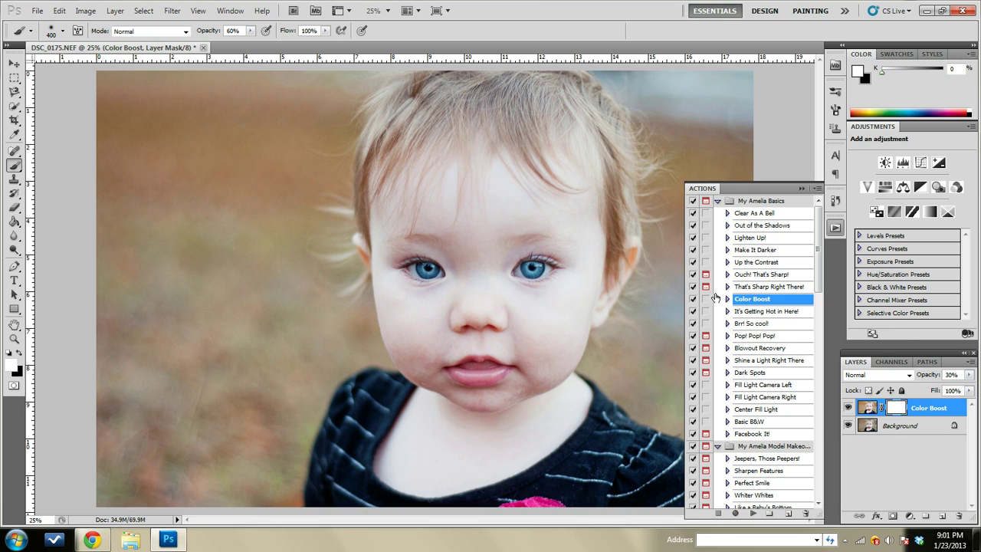
left_click(18, 352)
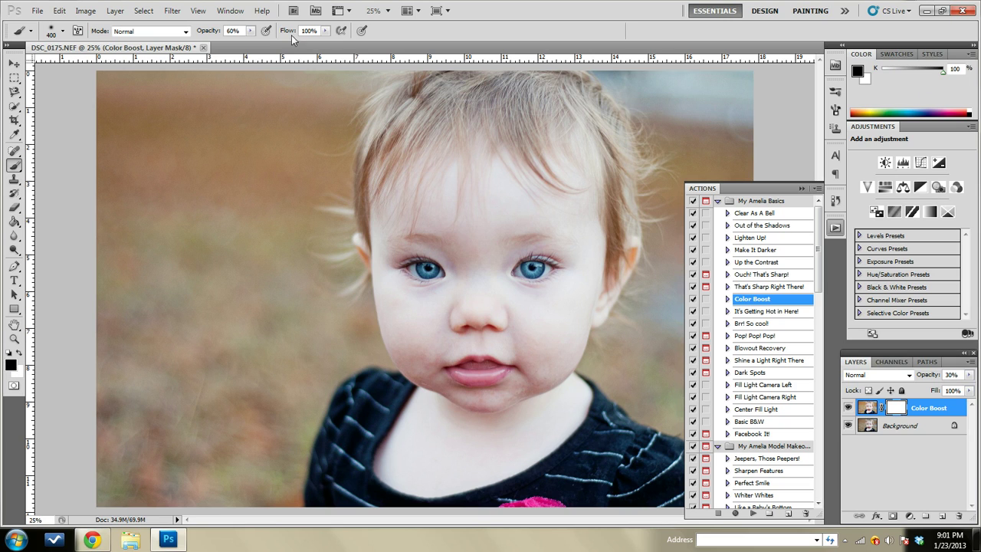
left_click(250, 31)
left_click(250, 31)
left_click(249, 31)
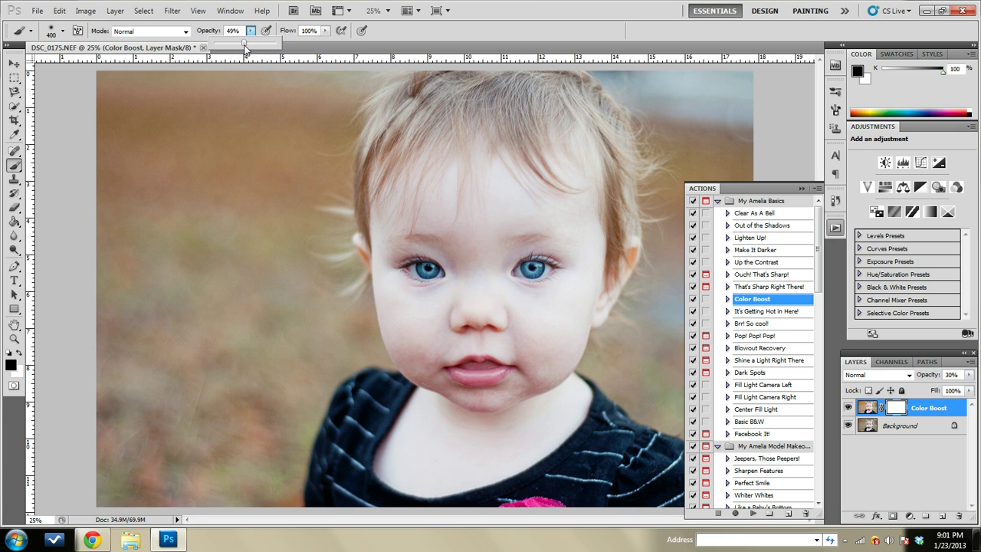
left_click(411, 230)
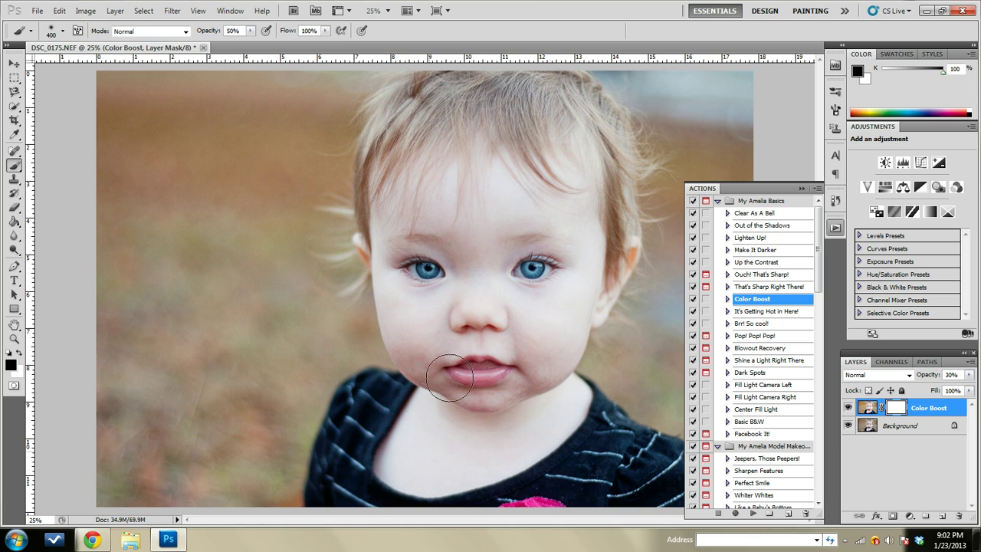
mouse_move(394, 208)
left_mouse_down()
mouse_move(399, 134)
mouse_move(533, 101)
mouse_move(598, 192)
mouse_move(584, 288)
mouse_move(534, 354)
mouse_move(454, 360)
left_mouse_up()
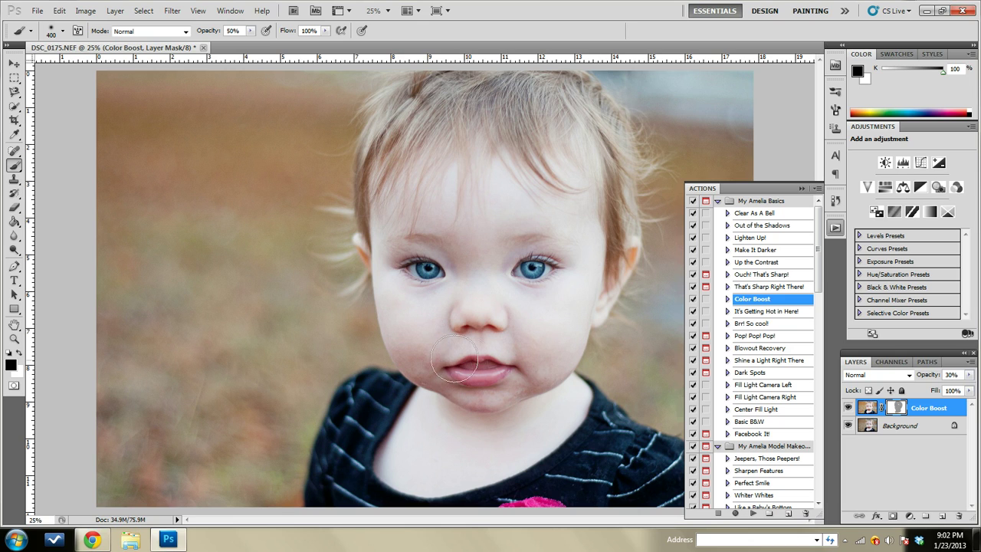
- Flatten the masked Color Boost layer into the background
right_click(910, 425)
key("Escape")
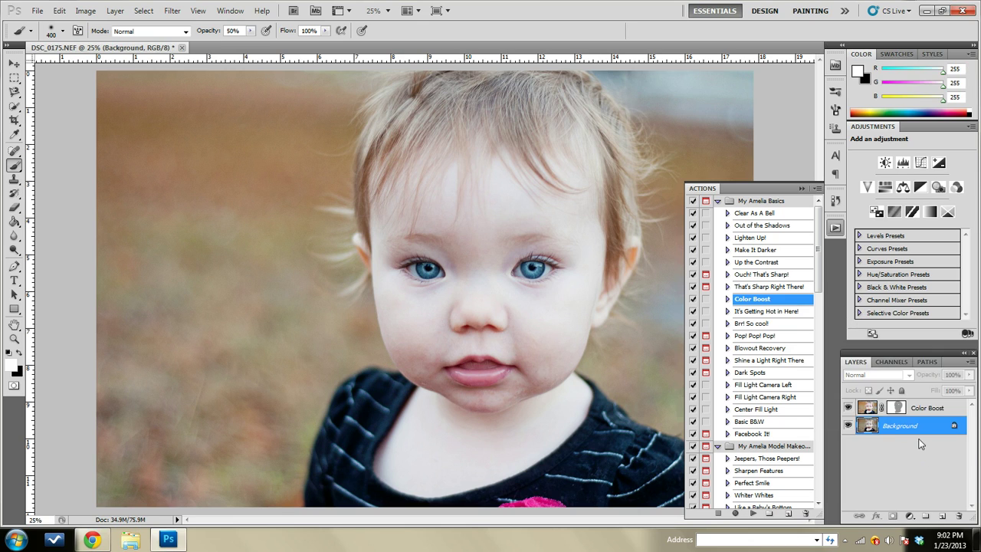
right_click(912, 426)
left_click(867, 471)
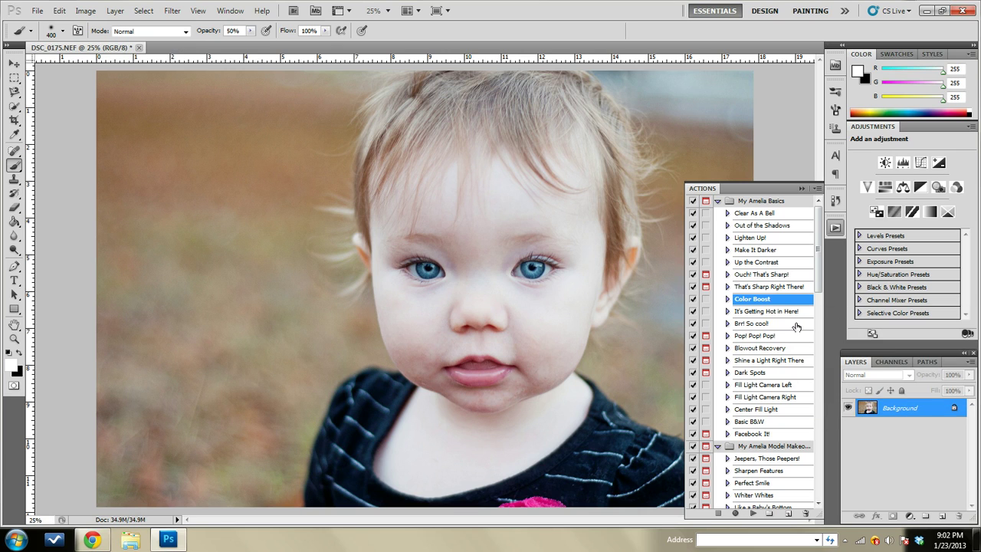
- Run the It's Getting Hot in Here! action at its default layer opacity and flatten the image
left_click(773, 312)
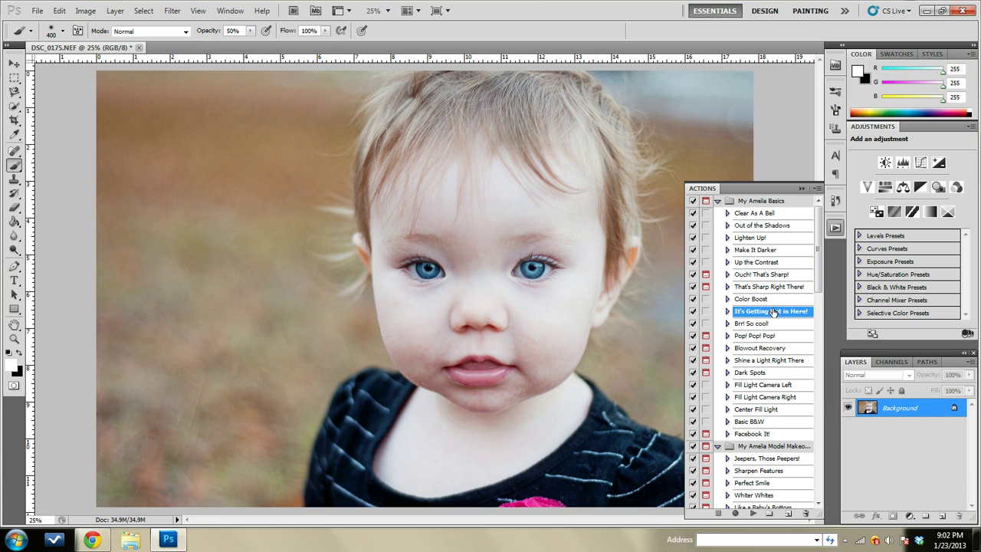
left_click(751, 513)
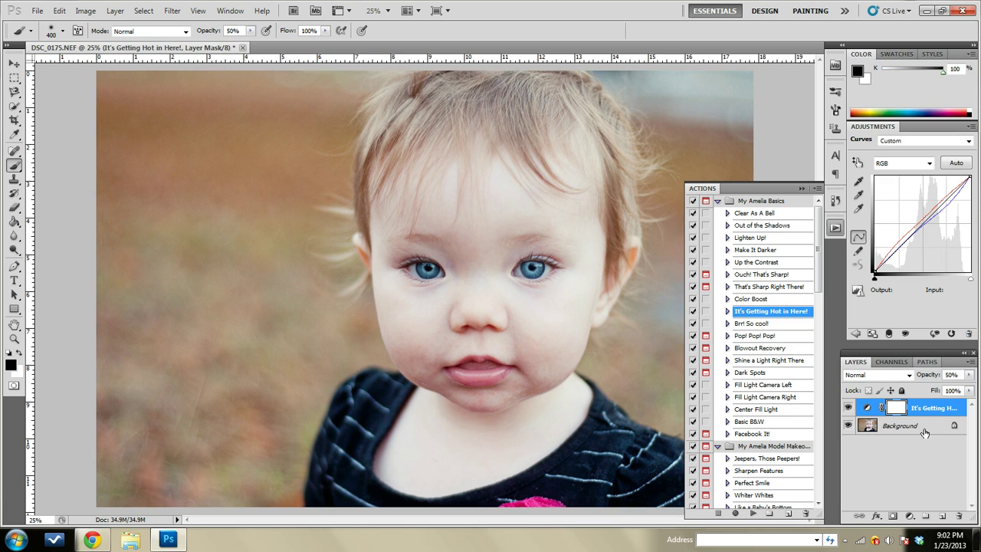
right_click(923, 434)
left_click(882, 420)
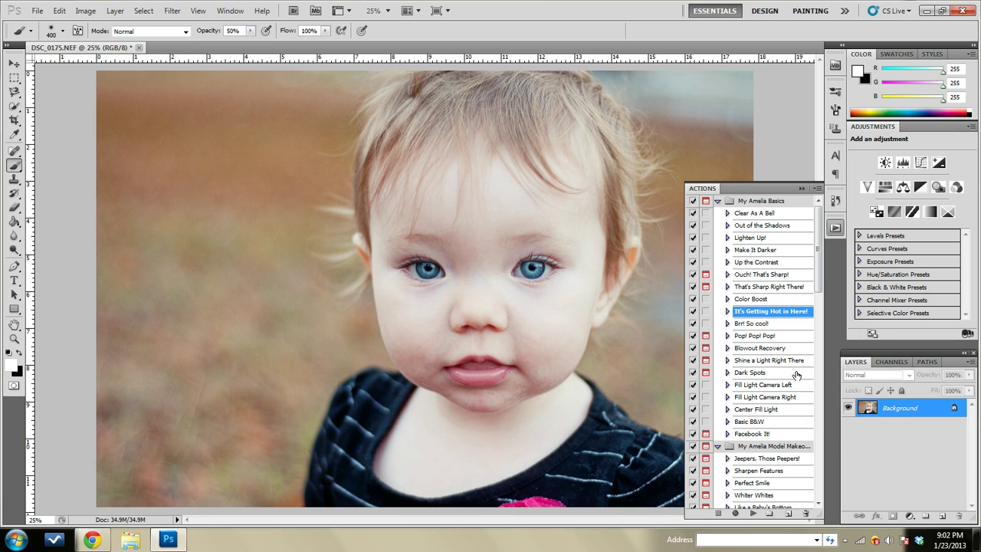
- Run the That's Sharp Right There! action and continue past its brush instructions
scroll(781, 331, "down", 2)
scroll(781, 333, "up", 2)
scroll(780, 337, "down", 1)
scroll(779, 341, "down", 2)
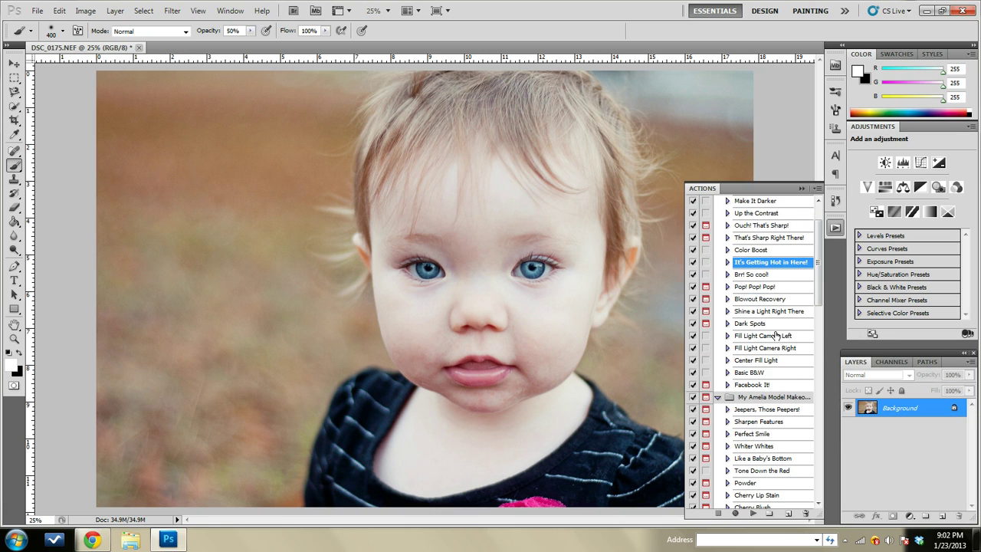
scroll(780, 337, "up", 1)
left_click(781, 251)
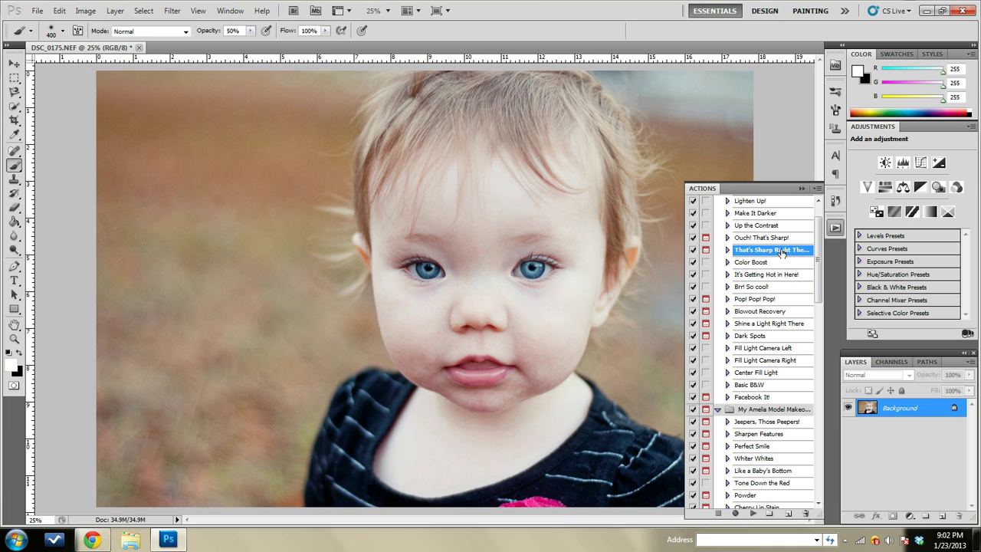
left_click(755, 516)
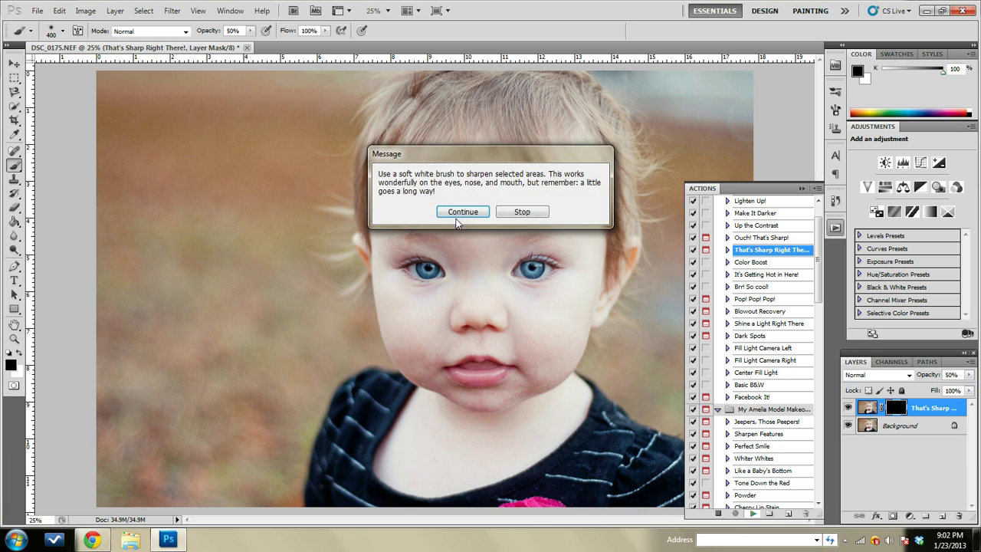
key("Return")
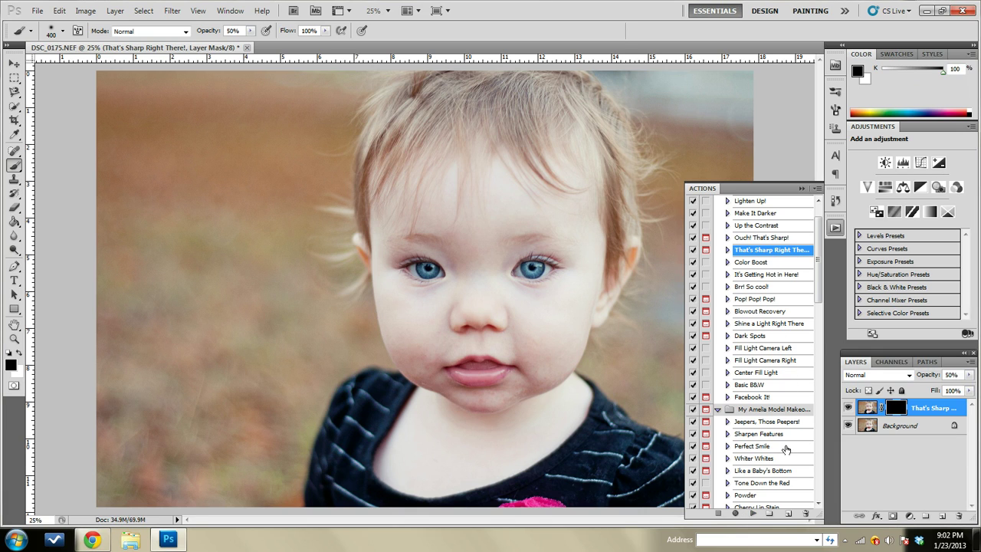
- Paint the sharpening onto both eyes and the lips with a 200 px white brush at 30% opacity, and flatten the image
key("bracketleft")
key("bracketleft")
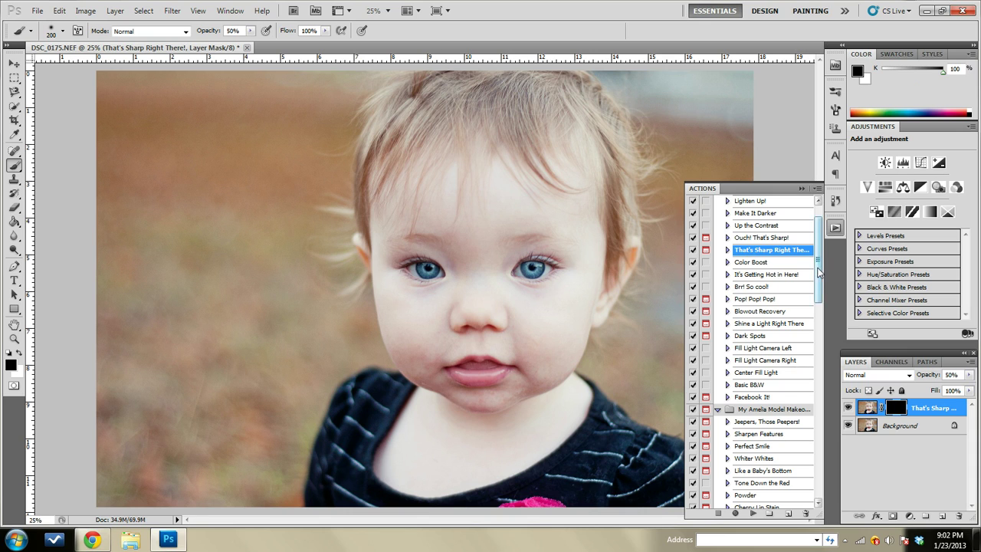
scroll(774, 268, "down", 1)
scroll(774, 268, "up", 2)
left_click(250, 31)
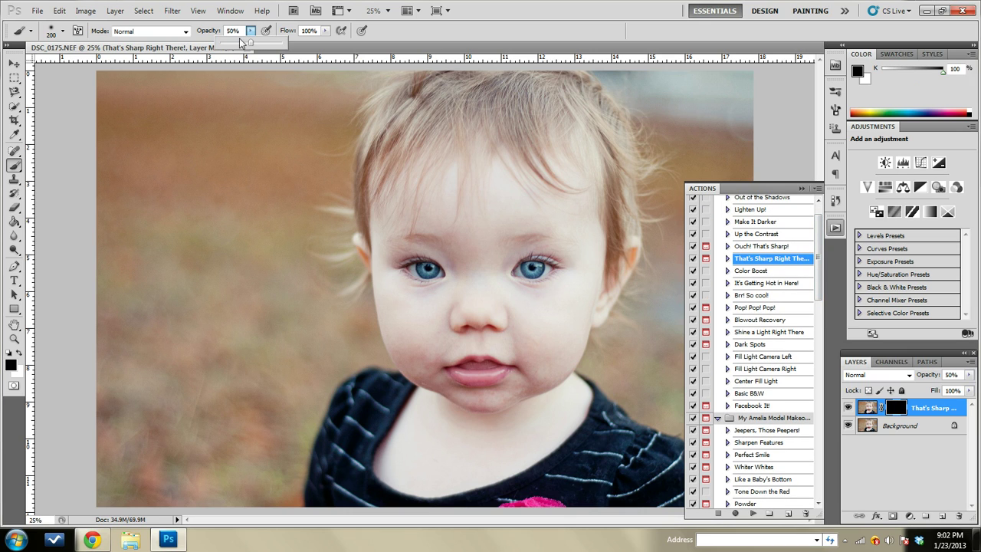
left_click(236, 46)
left_click(21, 353)
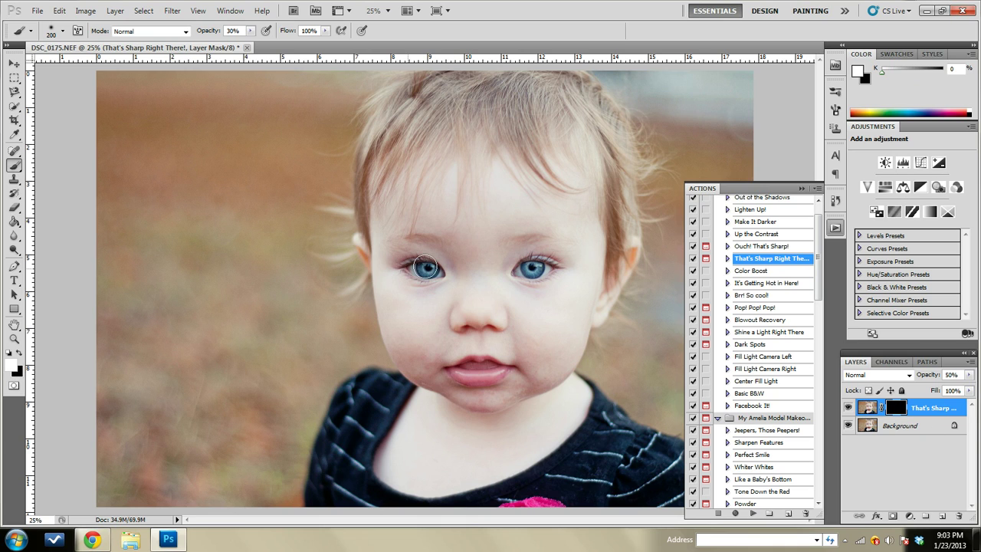
left_click_drag(422, 277, 426, 271)
mouse_move(526, 276)
left_mouse_down()
mouse_move(534, 289)
mouse_move(541, 265)
left_mouse_up()
left_click_drag(470, 374, 470, 357)
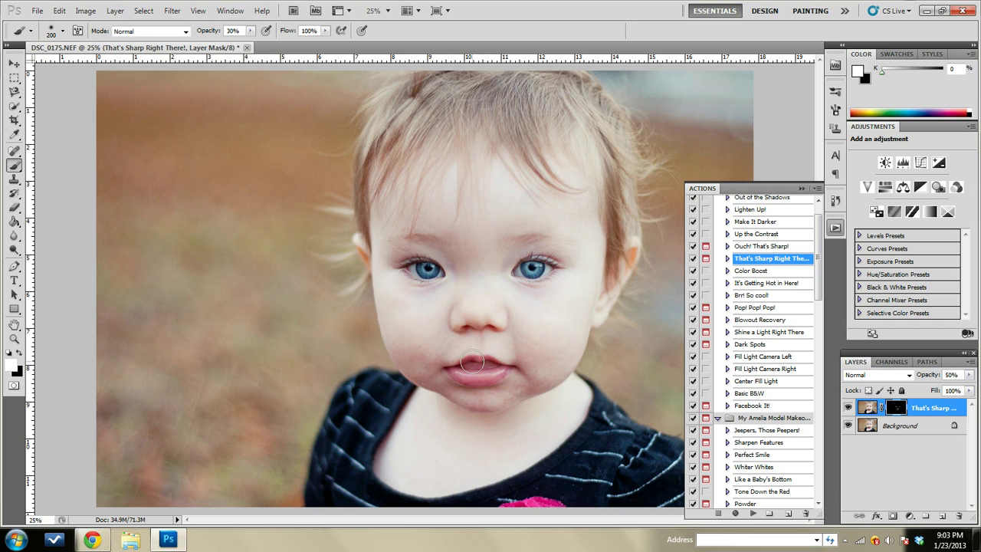
right_click(905, 435)
left_click(843, 487)
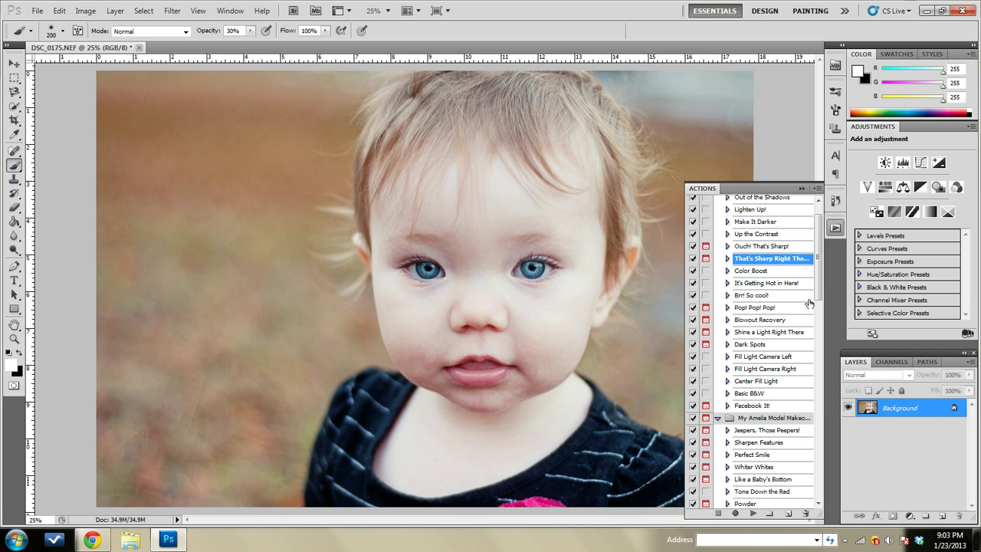
- Run the Center Fill Light action and set its layer opacity to 25%
scroll(809, 304, "down", 2)
scroll(789, 282, "down", 1)
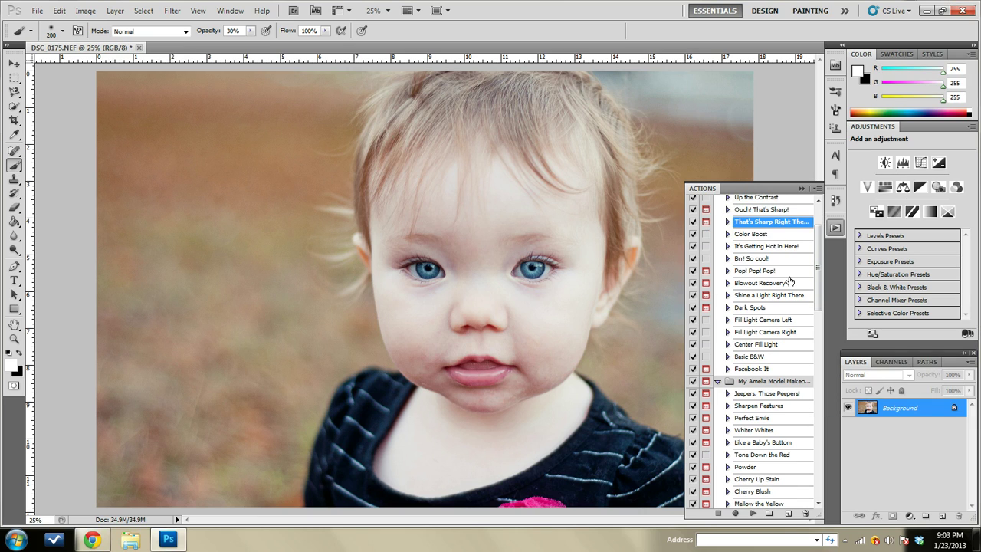
scroll(797, 338, "down", 1)
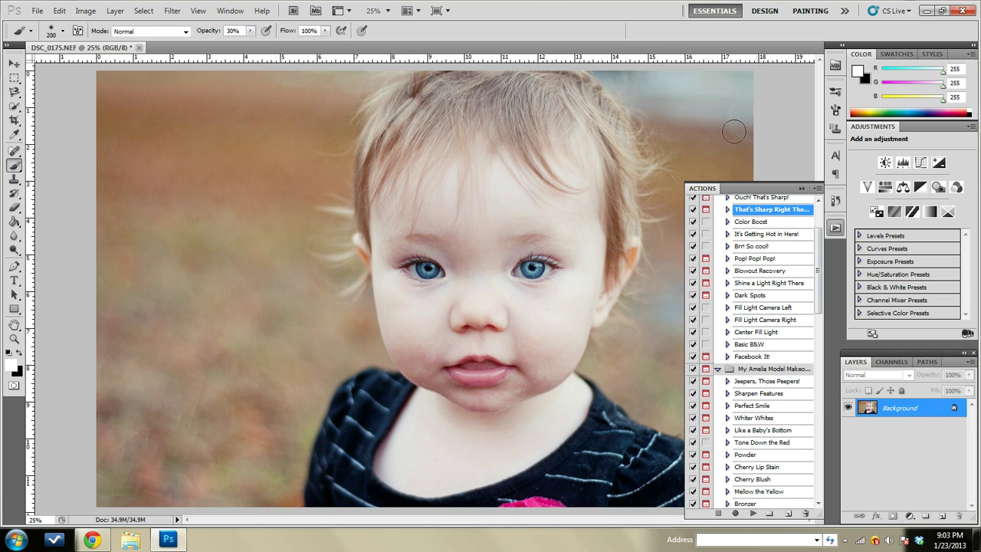
left_click(775, 334)
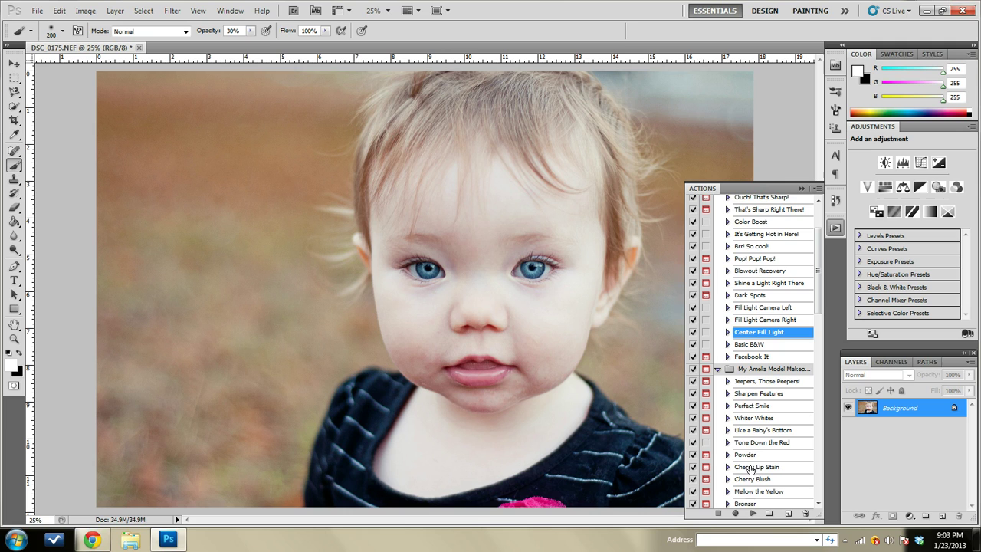
left_click(753, 514)
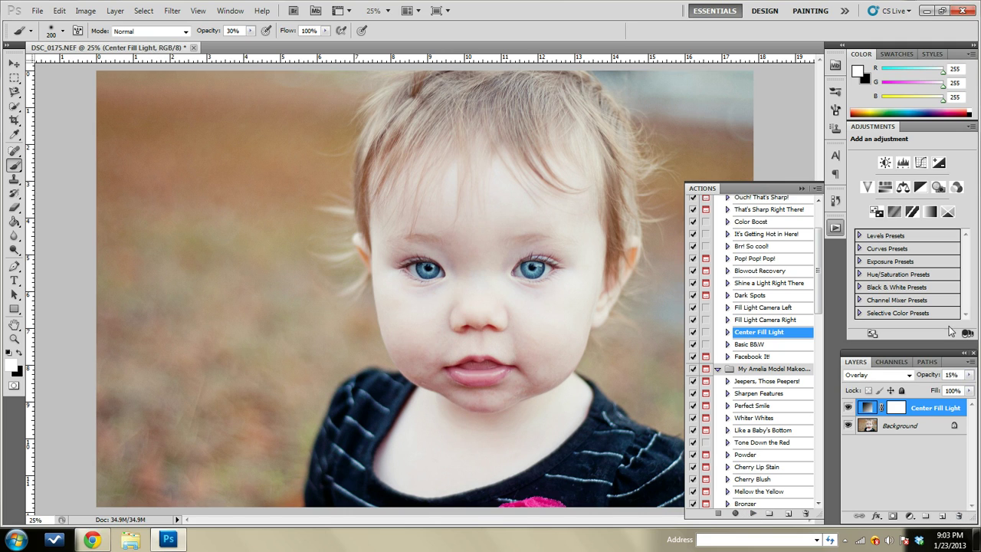
left_click(836, 229)
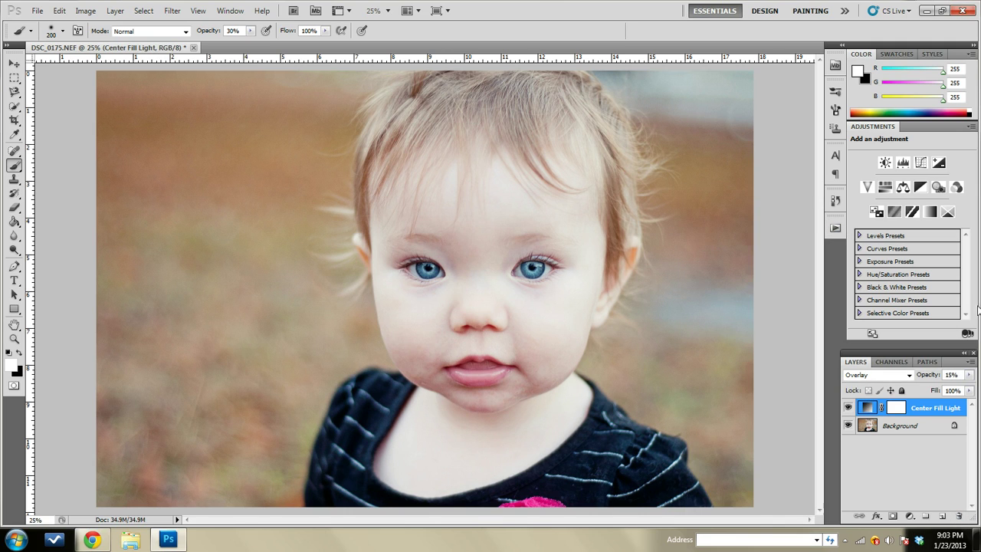
left_click(971, 376)
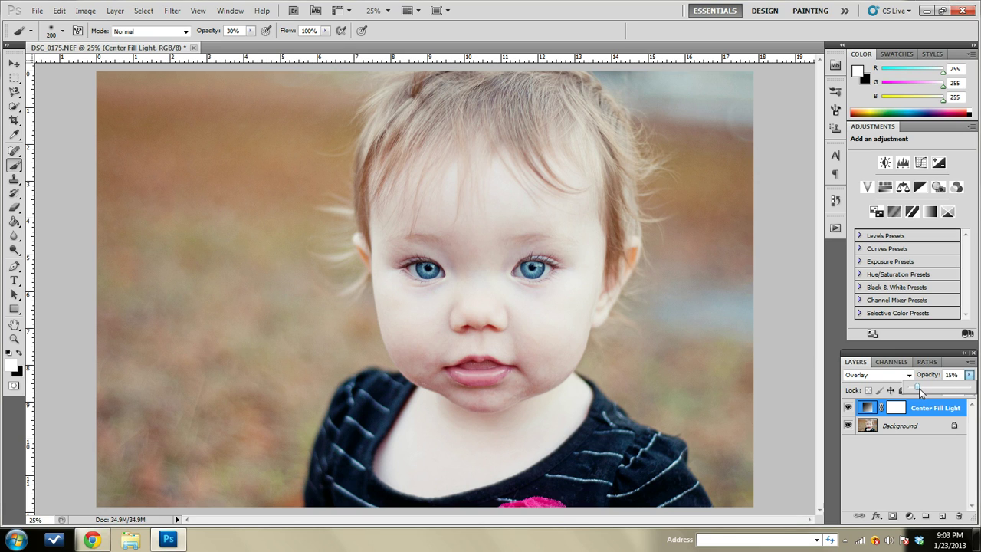
left_click_drag(920, 392, 925, 392)
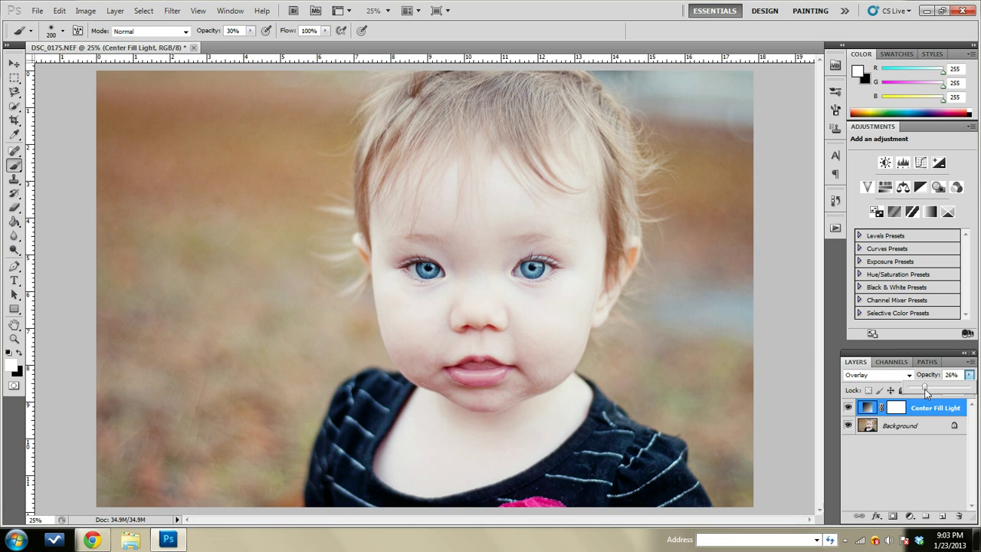
left_click_drag(925, 392, 923, 393)
- Compare the portrait with and without the Center Fill Light layer, and flatten the image with the layer shown
left_click(849, 408)
left_click(848, 408)
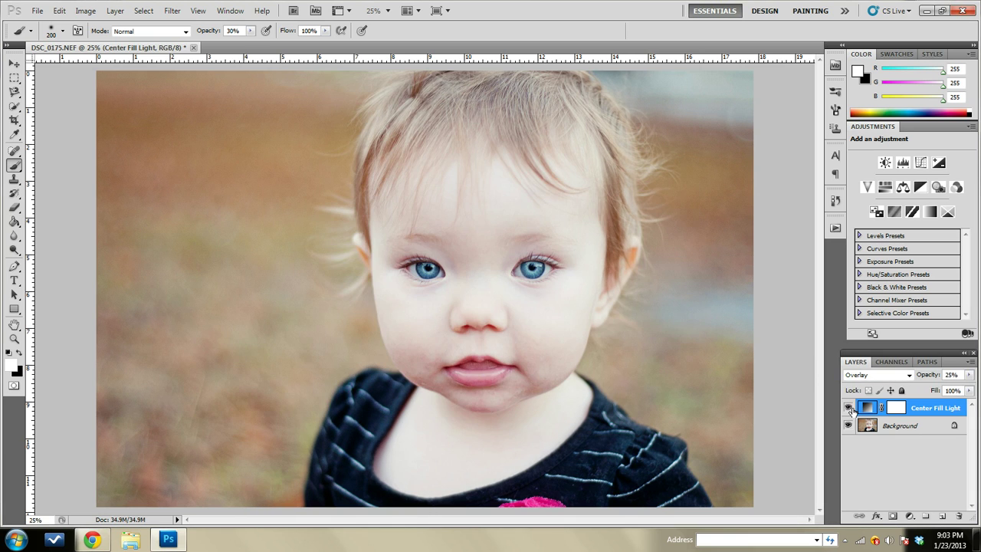
left_click(848, 408)
left_click(849, 408)
right_click(901, 426)
left_click(893, 420)
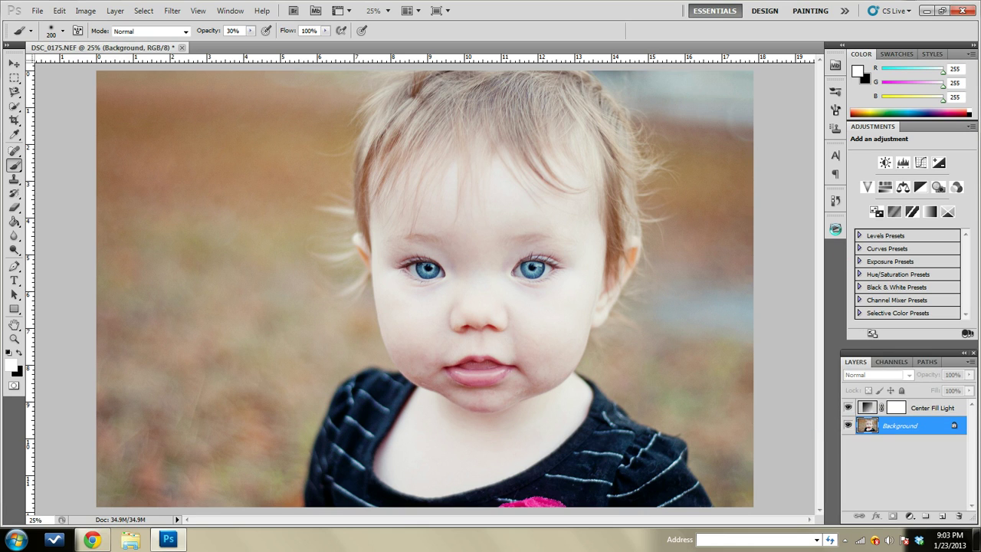
- Run the Pop! Pop! Pop! action from the My Amelia Basics set and continue past its brush instructions
left_click(836, 228)
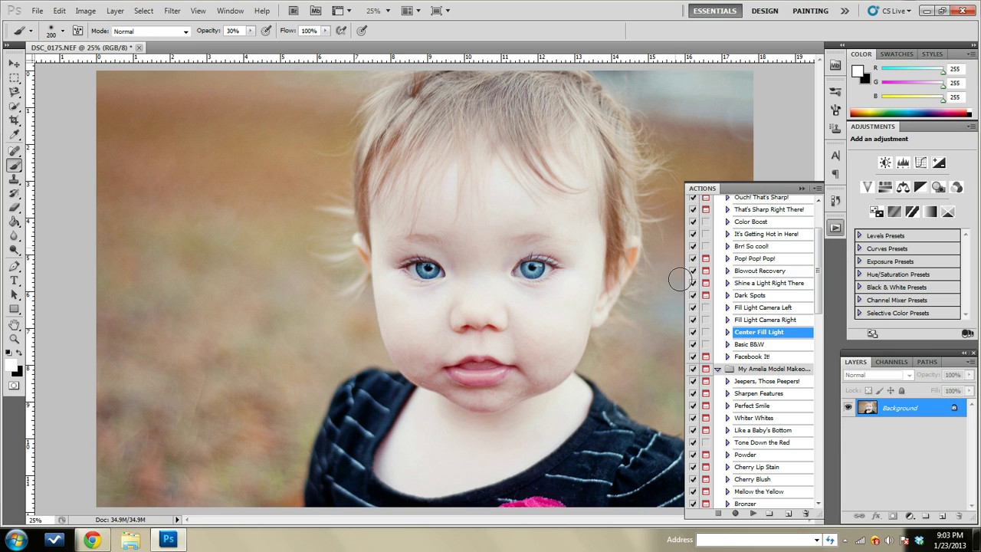
scroll(774, 338, "up", 2)
scroll(786, 364, "up", 1)
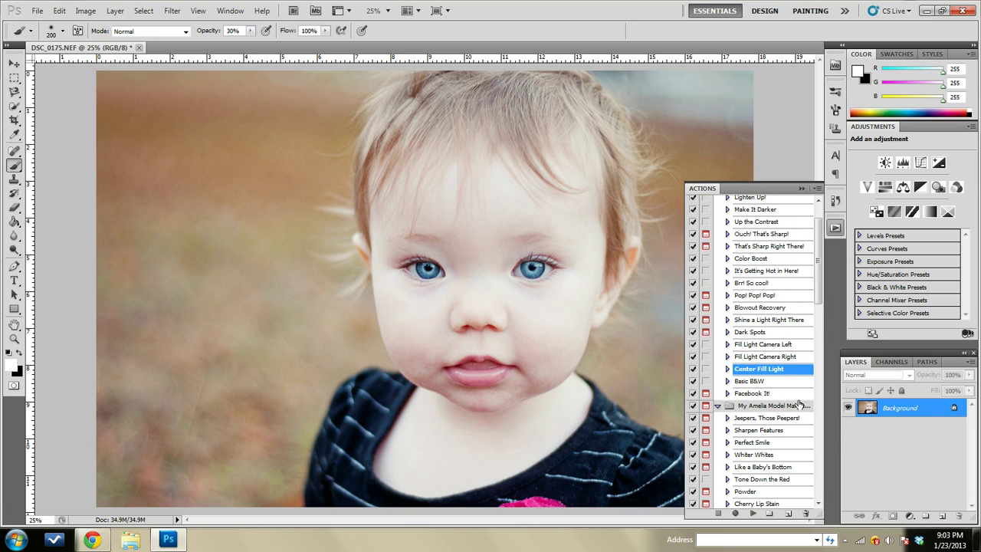
scroll(786, 368, "up", 3)
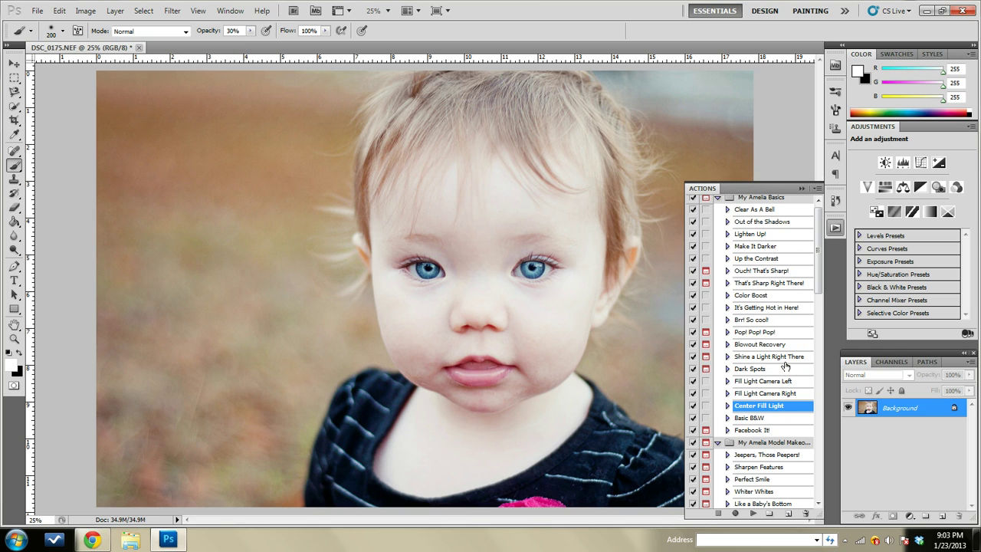
left_click(770, 332)
left_click(754, 513)
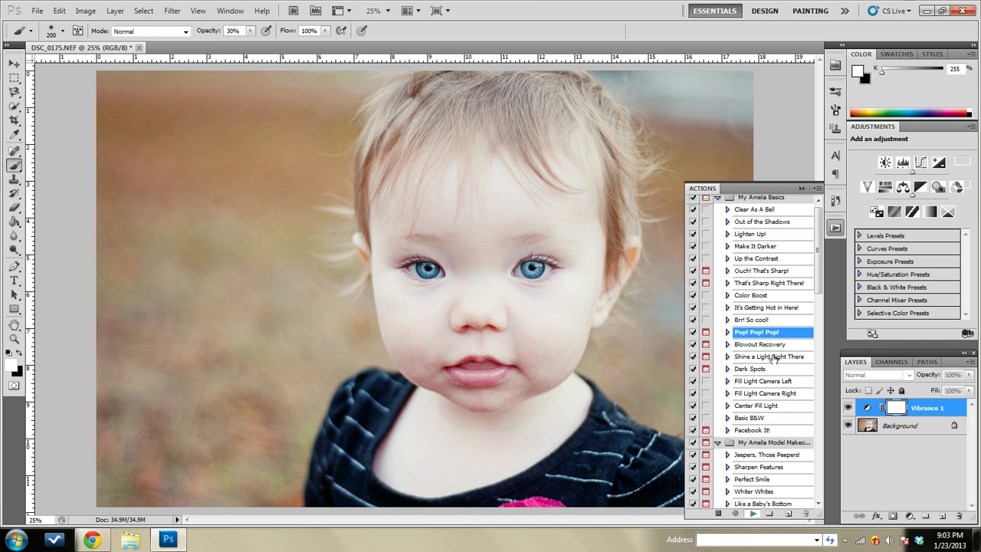
left_click(441, 206)
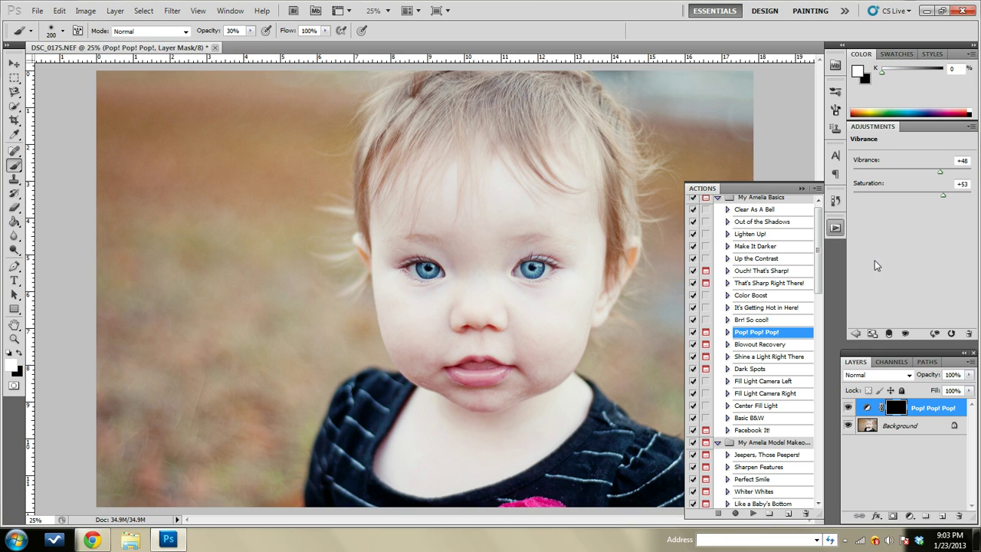
- Paint the Pop! Pop! Pop! effect over the backdrop around the child with a 700 px white brush at 30% opacity, and flatten the image
left_click(835, 227)
key("bracketright")
key("bracketright")
key("bracketright")
key("bracketright")
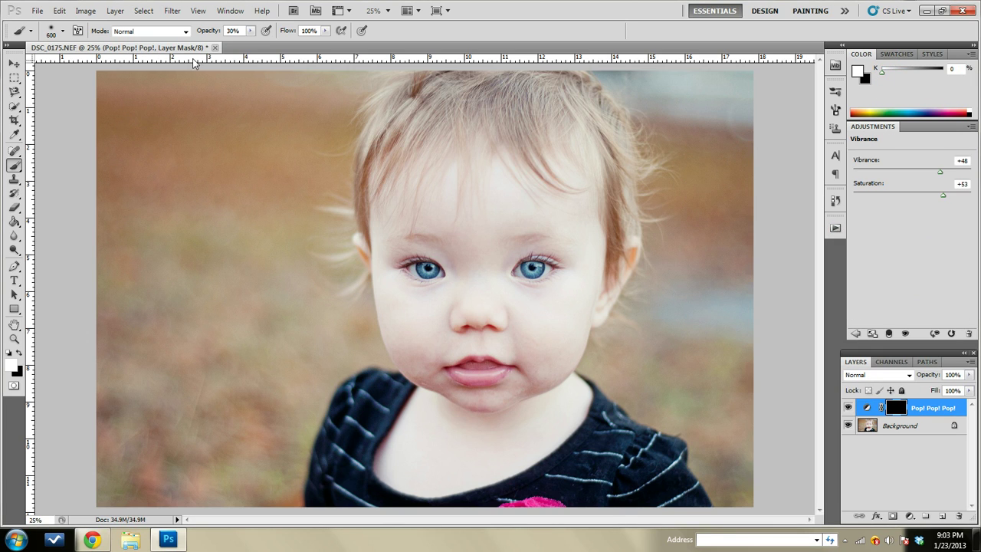
key("bracketright")
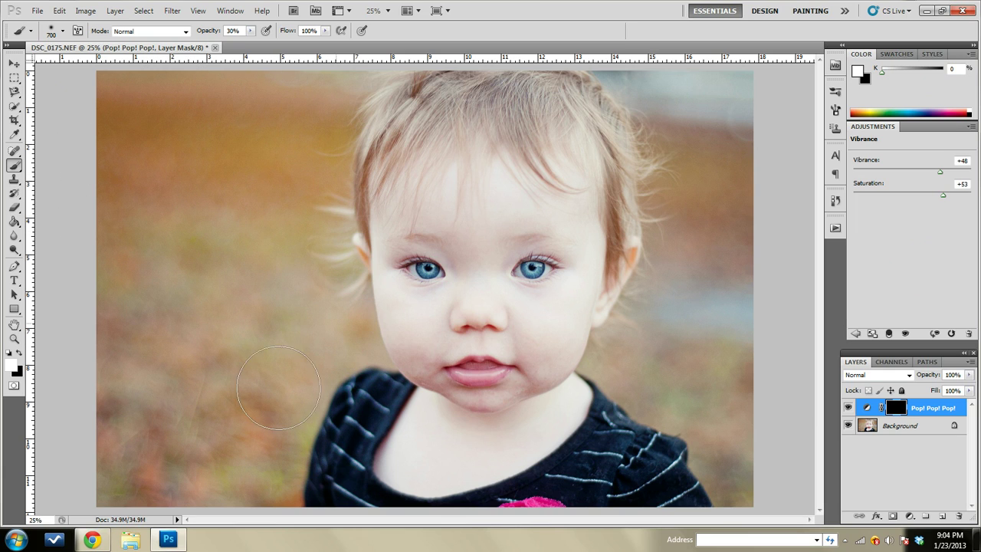
mouse_move(279, 387)
left_mouse_down()
mouse_move(242, 523)
mouse_move(143, 324)
mouse_move(138, 532)
left_mouse_up()
mouse_move(634, 79)
left_mouse_down()
mouse_move(752, 95)
mouse_move(673, 90)
mouse_move(682, 290)
mouse_move(670, 344)
mouse_move(706, 153)
mouse_move(728, 188)
mouse_move(680, 312)
mouse_move(629, 361)
mouse_move(742, 468)
mouse_move(748, 533)
mouse_move(623, 388)
mouse_move(648, 339)
mouse_move(634, 352)
mouse_move(652, 338)
mouse_move(682, 107)
mouse_move(667, 85)
mouse_move(710, 103)
mouse_move(552, 519)
mouse_move(500, 532)
mouse_move(339, 515)
mouse_move(316, 450)
mouse_move(287, 445)
mouse_move(413, 549)
mouse_move(607, 525)
mouse_move(671, 475)
left_mouse_up()
right_click(902, 426)
key("Escape")
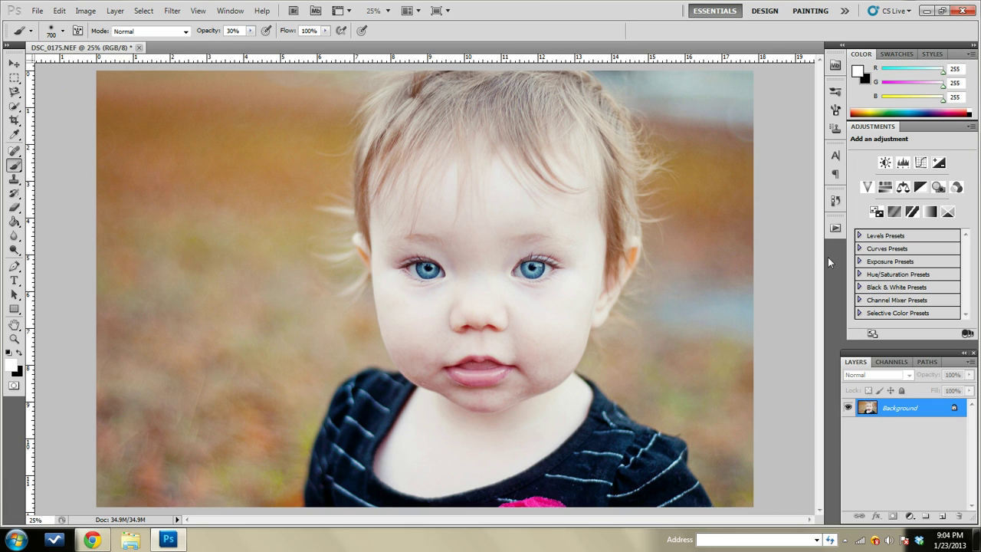
- Compare the original DSC_0175.NEF state with the latest flattened state in the image history
left_click(836, 200)
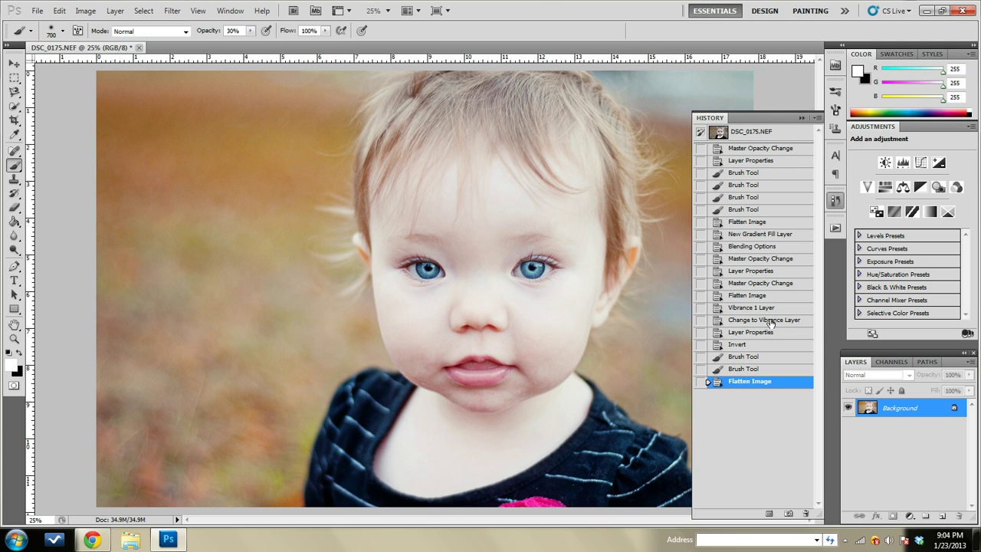
left_click(763, 134)
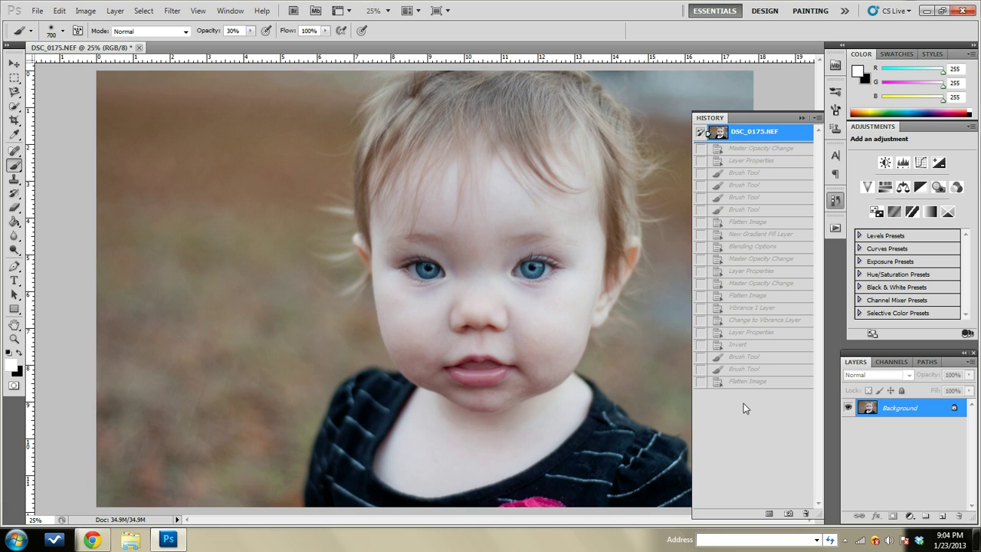
left_click(747, 383)
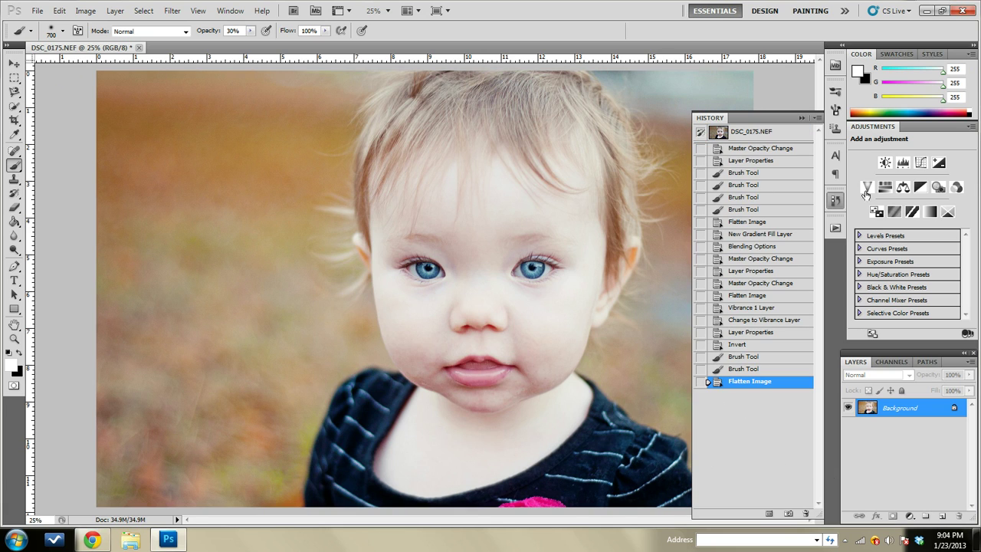
left_click(838, 202)
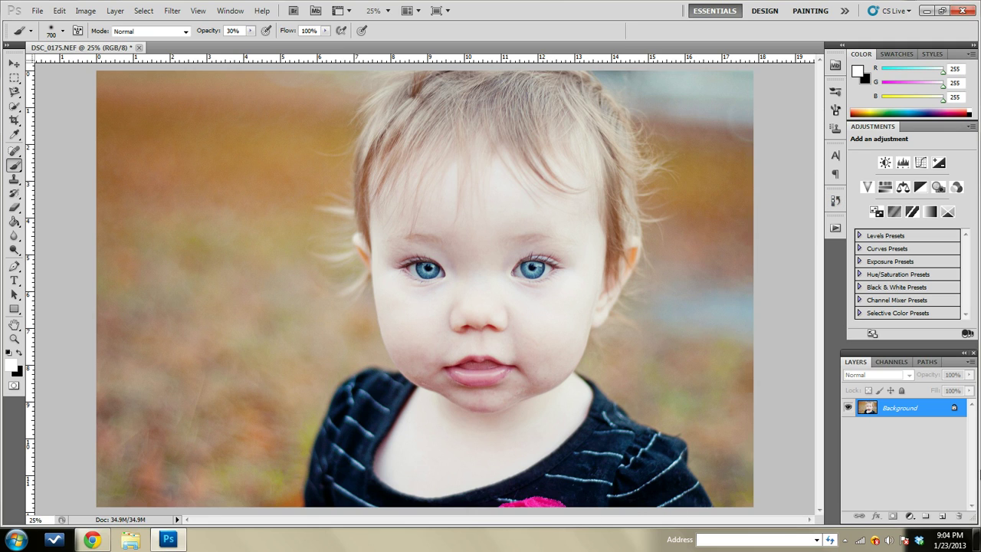
- Run the Jeepers, Those Peepers! action from the My Amelia Model Makeover set and dismiss its brush instructions
left_click(835, 228)
left_click_drag(817, 282, 824, 341)
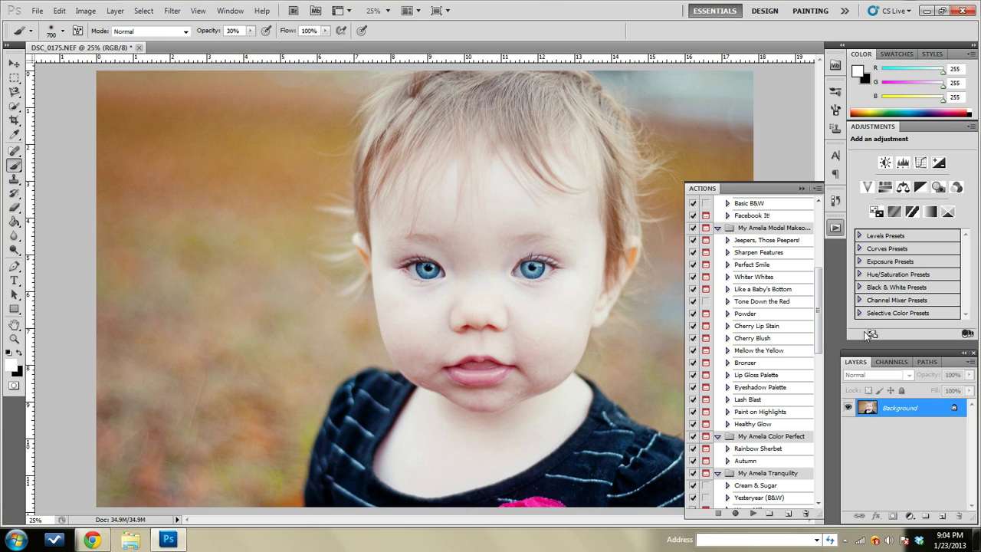
scroll(777, 223, "up", 2)
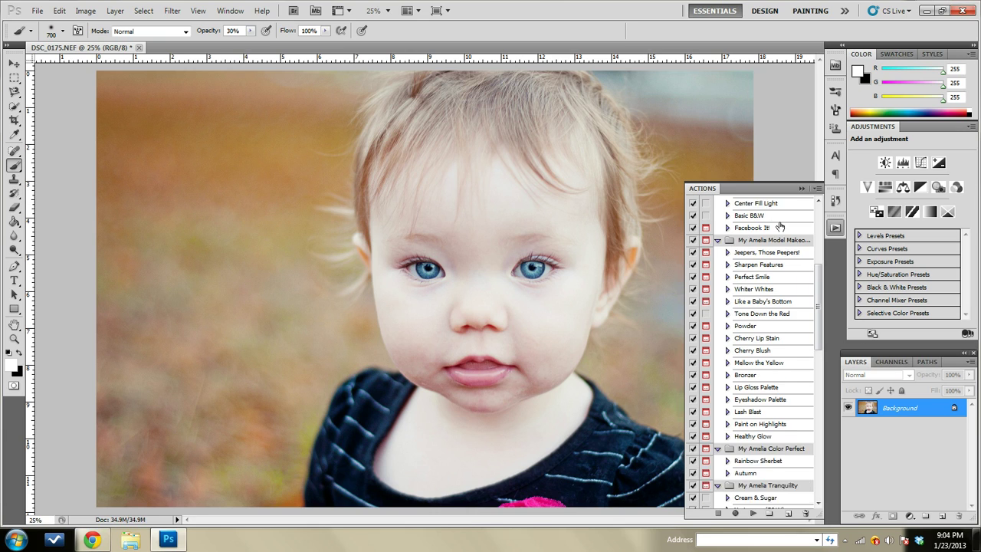
scroll(776, 223, "down", 2)
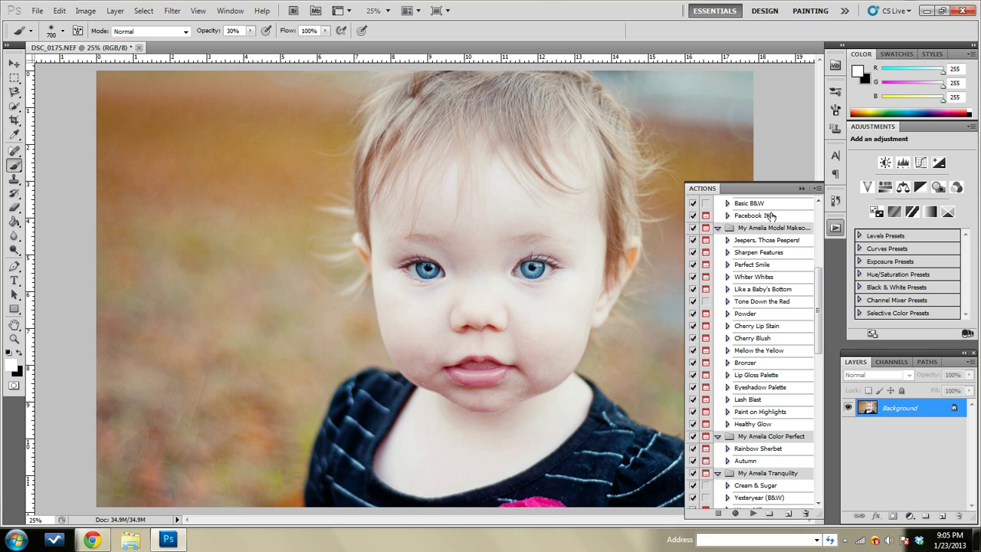
left_click(762, 227)
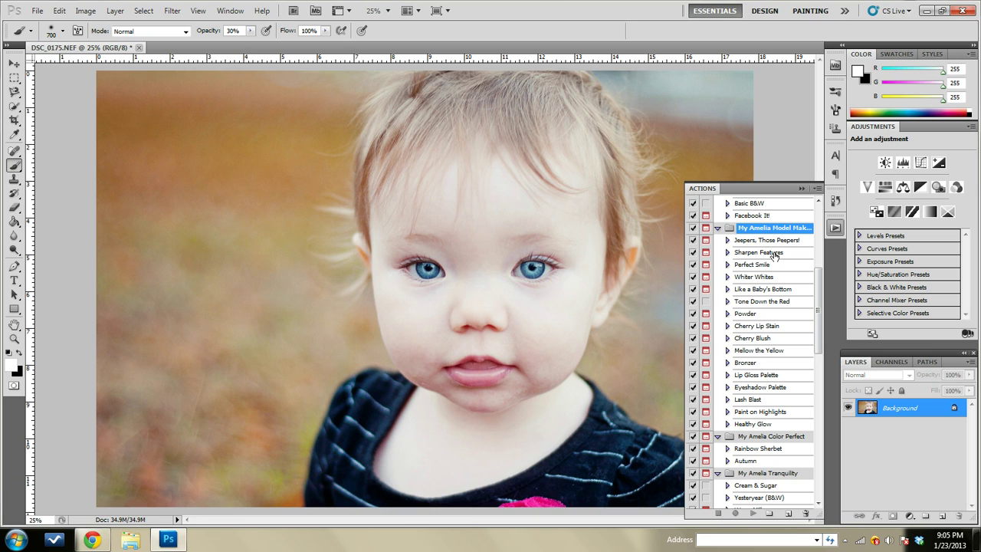
left_click(774, 254)
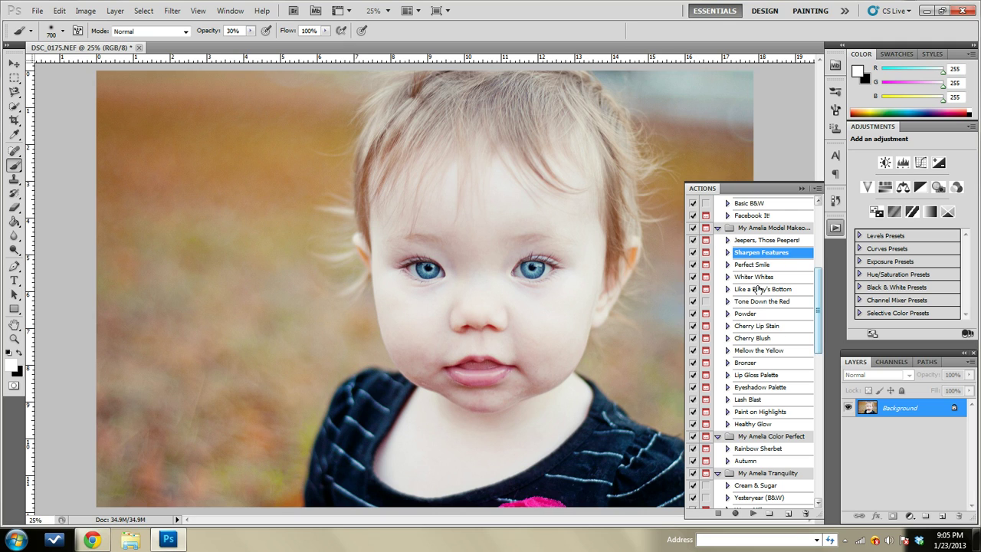
left_click(763, 241)
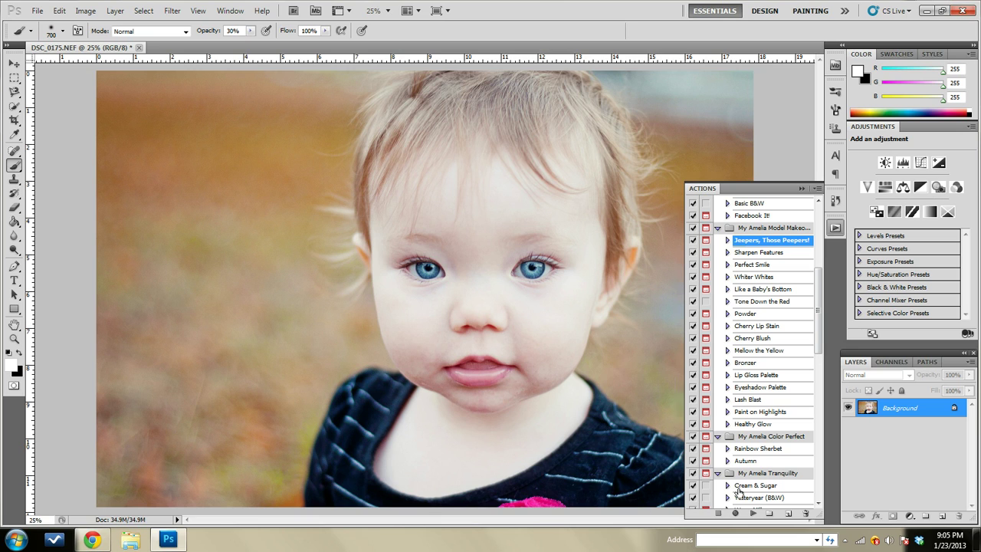
left_click(753, 514)
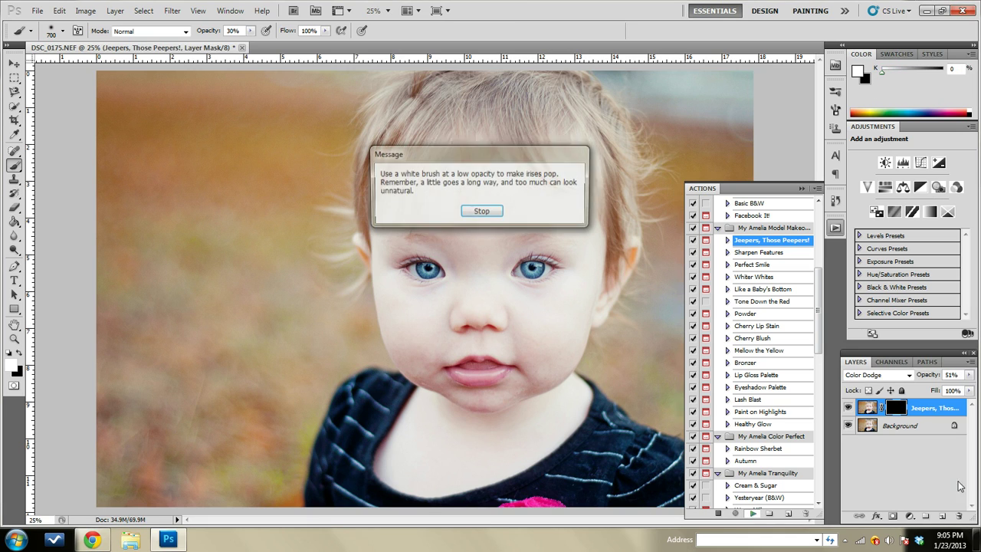
left_click(494, 217)
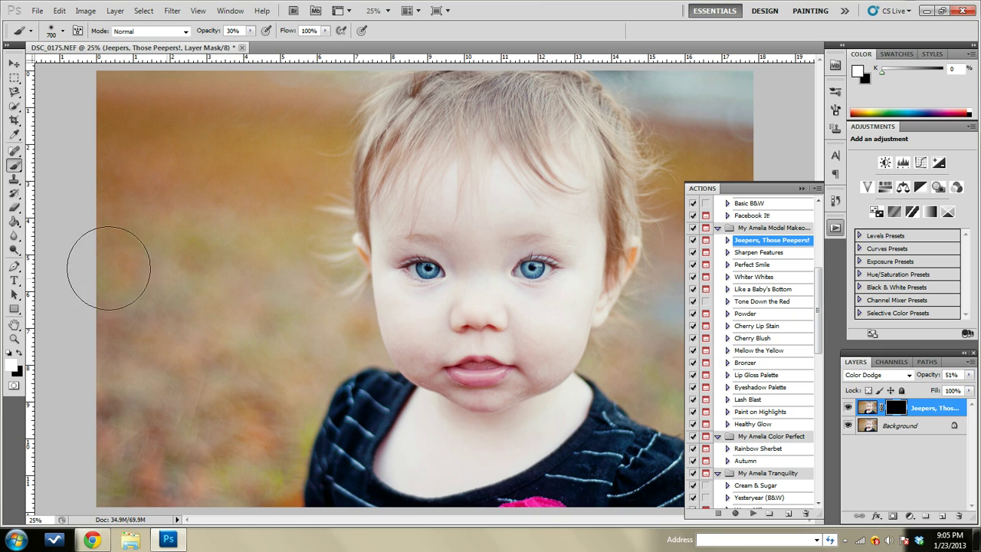
- Paint the Jeepers, Those Peepers! effect over the irises with a 175 px white brush at 30% opacity
key("bracketleft")
key("bracketleft")
key("bracketleft")
key("bracketleft")
key("bracketleft")
key("bracketleft")
key("bracketleft")
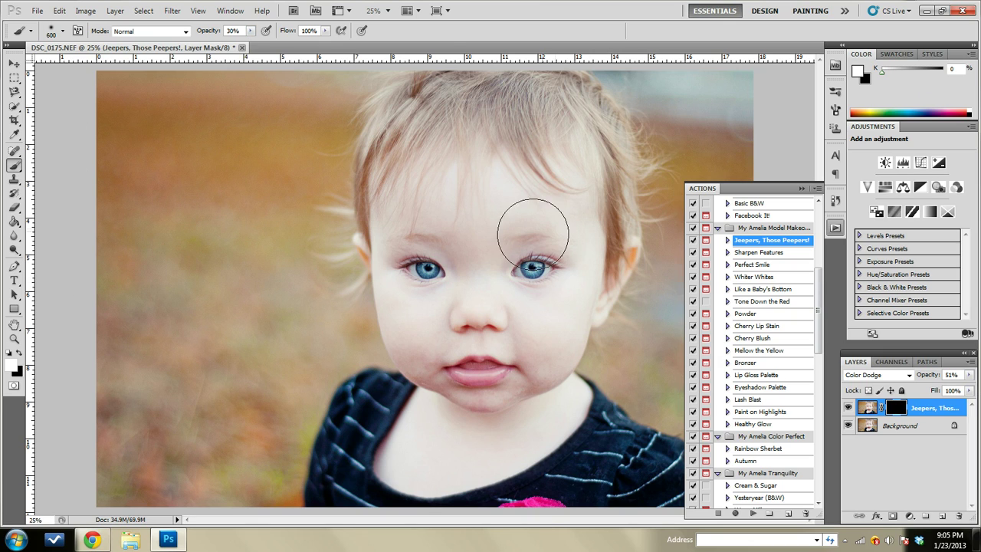
key("bracketleft")
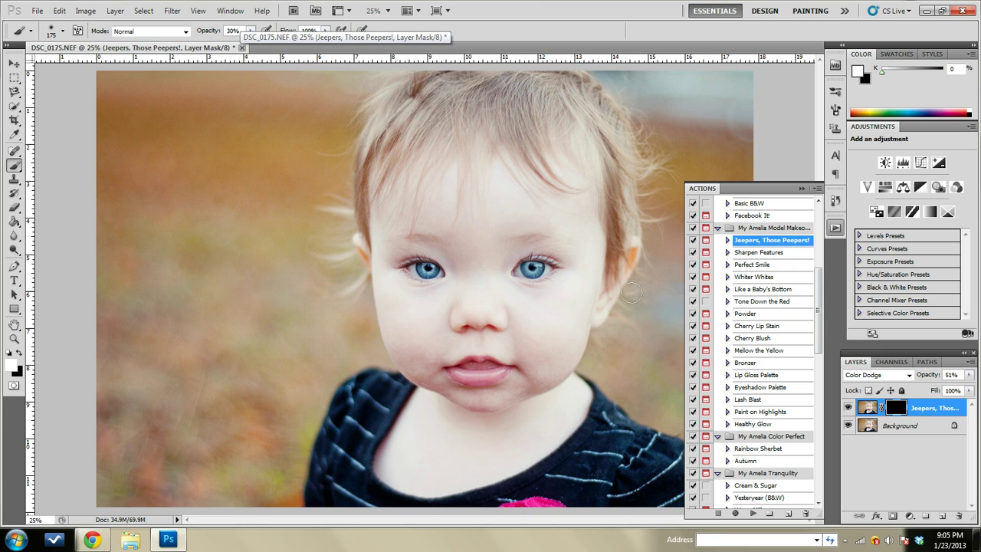
left_click_drag(532, 268, 536, 269)
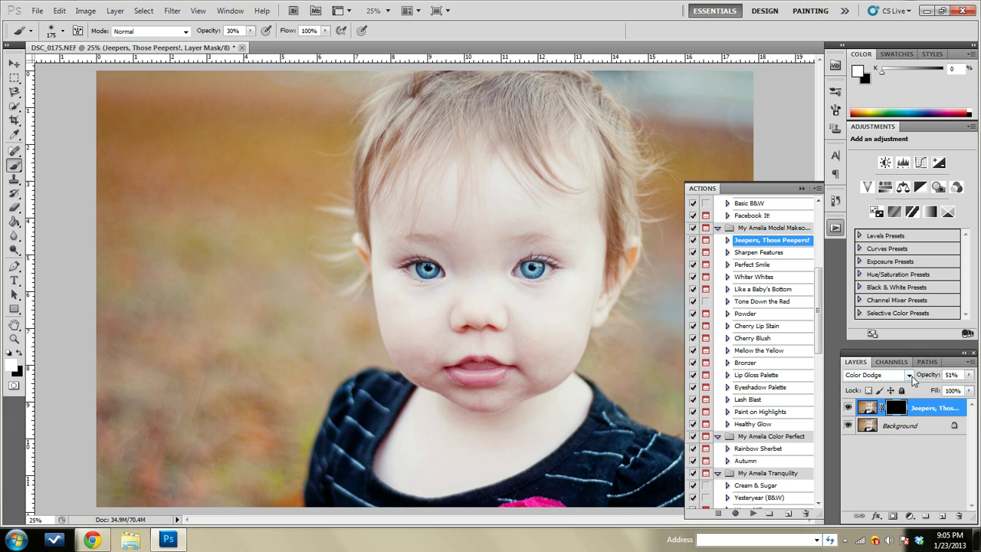
- Lower the Jeepers, Those Peepers! layer's opacity, compare the image without the layer, and flatten the image
left_click(969, 374)
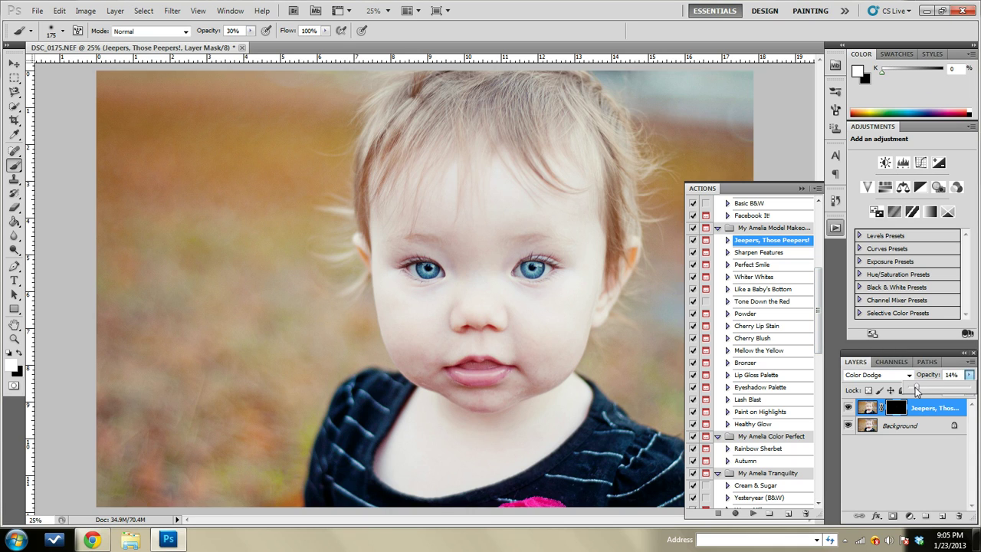
mouse_move(918, 391)
left_mouse_down()
mouse_move(902, 393)
mouse_move(914, 395)
left_mouse_up()
left_click(845, 410)
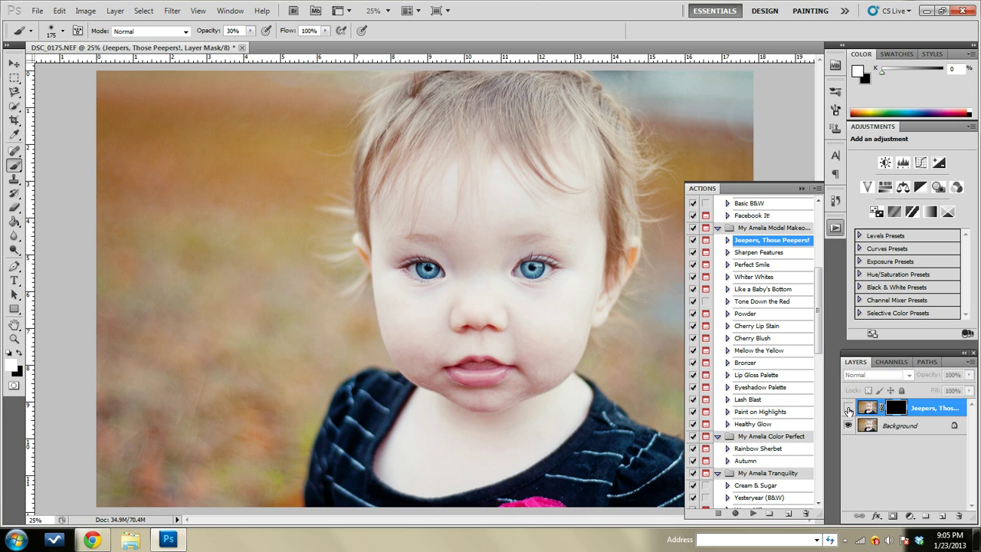
right_click(882, 431)
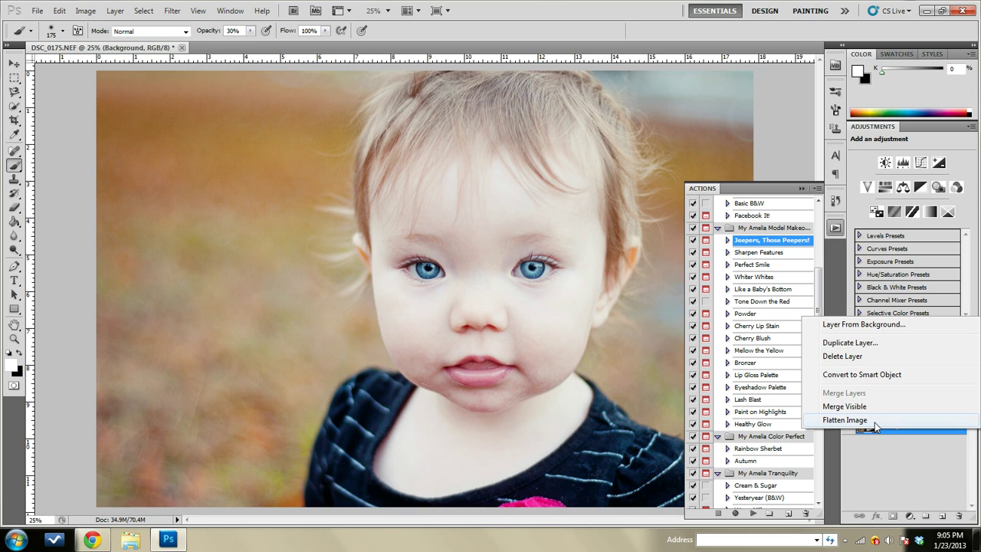
left_click(874, 423)
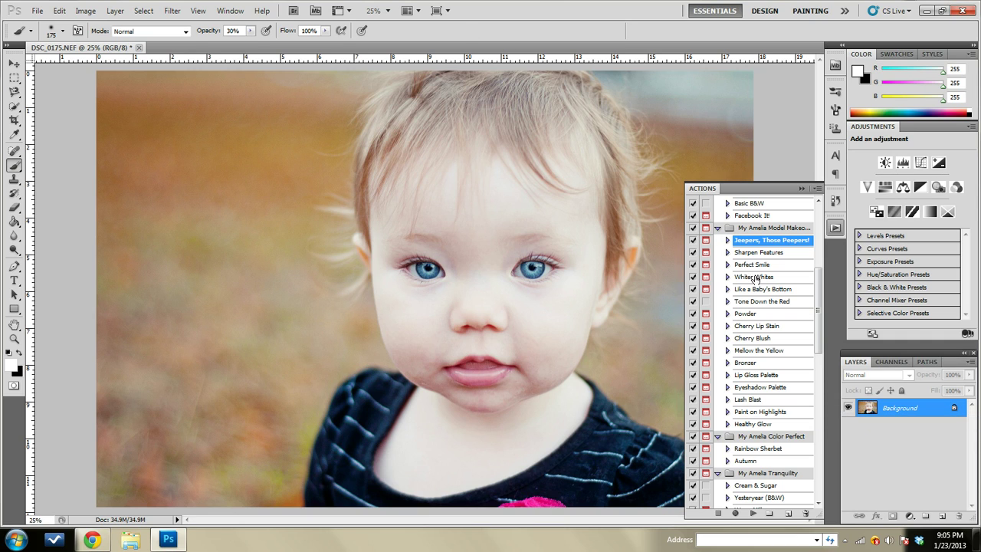
- Run the Whiter Whites action from the My Amelia Model Makeover set and dismiss its brush instructions
left_click(752, 277)
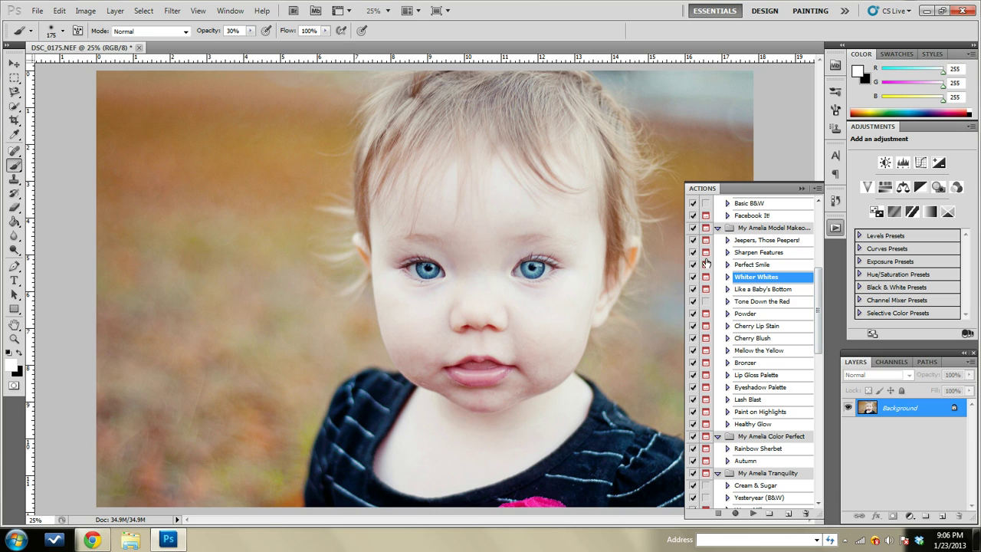
left_click(752, 513)
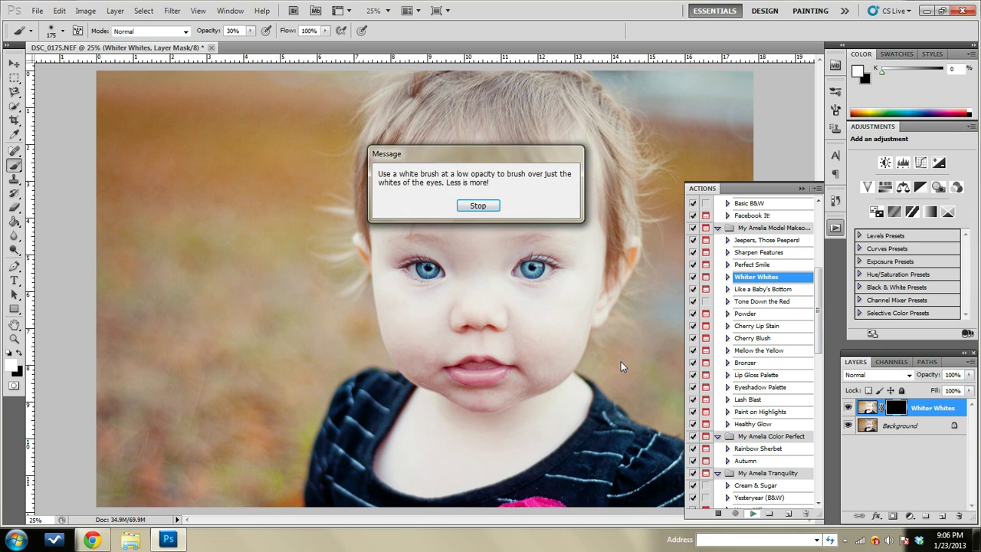
left_click(477, 206)
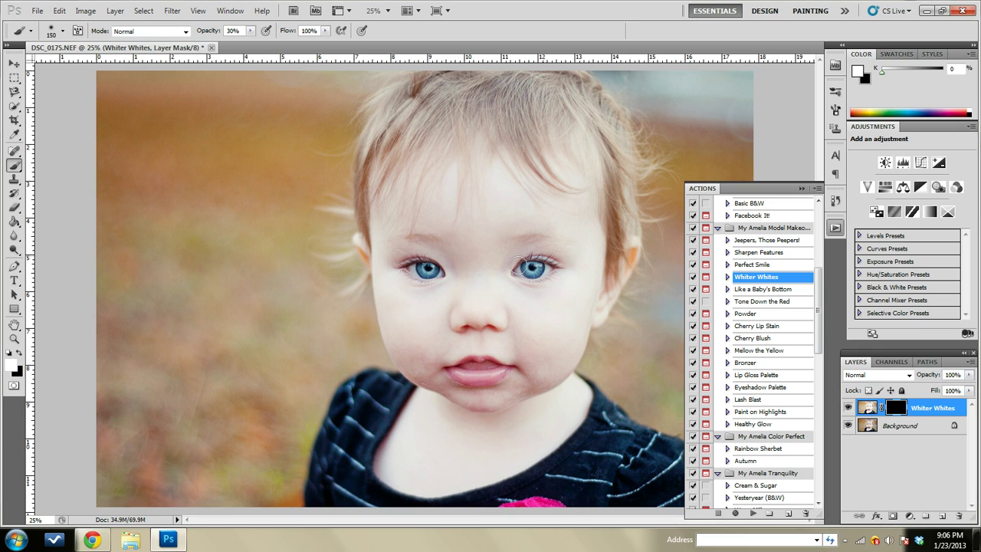
- Paint the Whiter Whites effect over the whites of both eyes with a 90 px white brush at 30% opacity
key("bracketleft")
key("bracketleft")
key("bracketleft")
key("bracketleft")
left_click(836, 229)
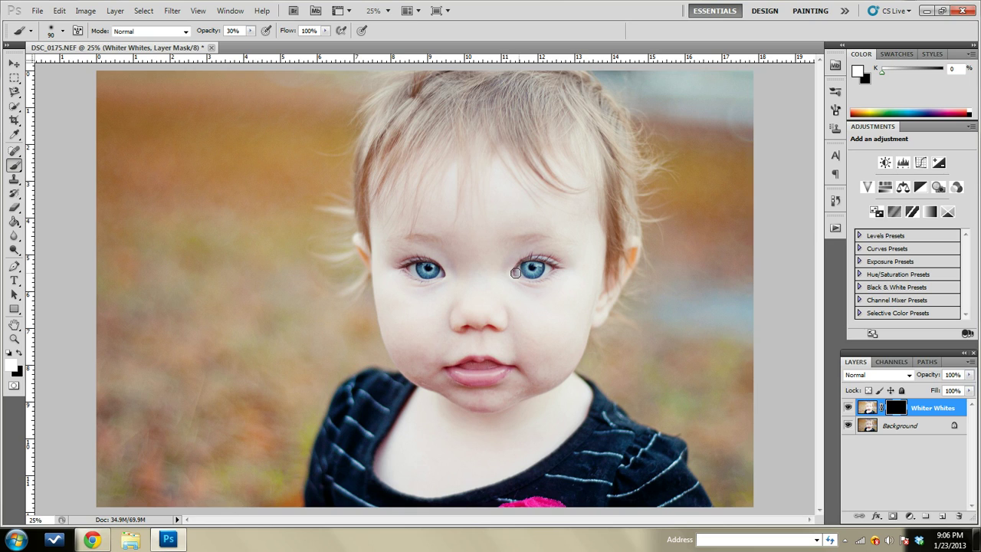
left_click(516, 273)
left_click_drag(414, 273, 417, 274)
- Compare the eyes with and without the Whiter Whites layer, and flatten the image with the layer showing
left_click(849, 409)
left_click(848, 408)
left_click(848, 408)
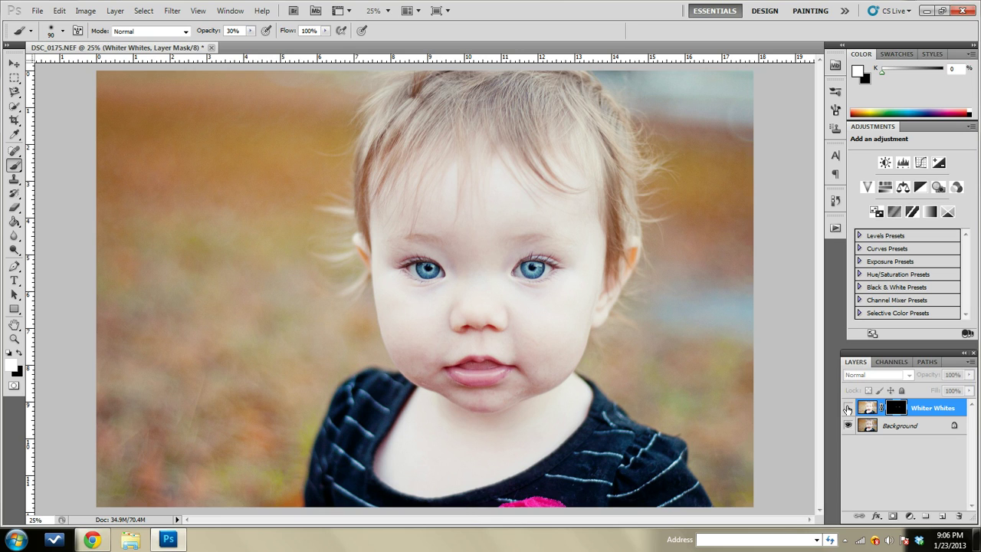
left_click(848, 408)
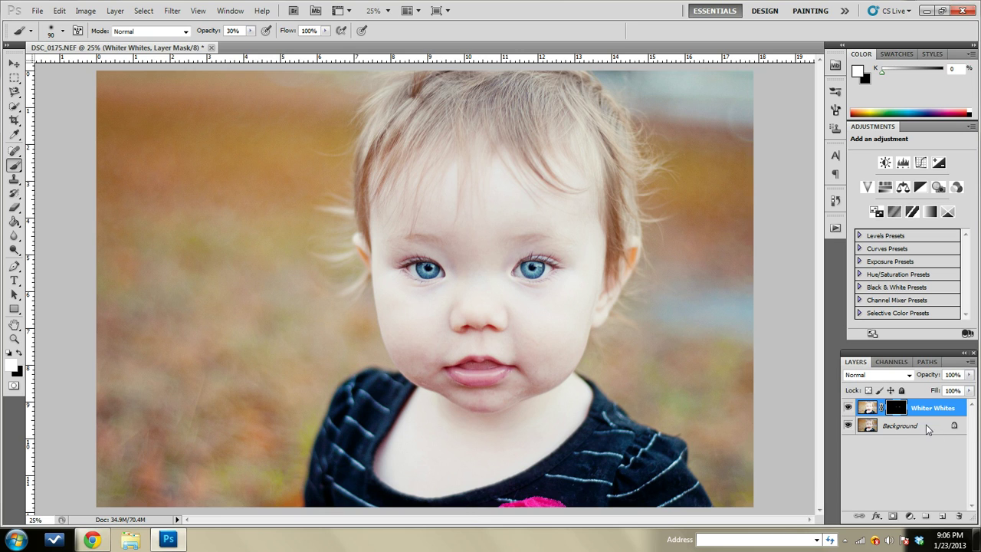
right_click(926, 428)
left_click(912, 416)
- Retouch the skin around the mouth and chin with the Clone Stamp at 100% opacity, sampling clean skin beside the blemishes
left_click(836, 227)
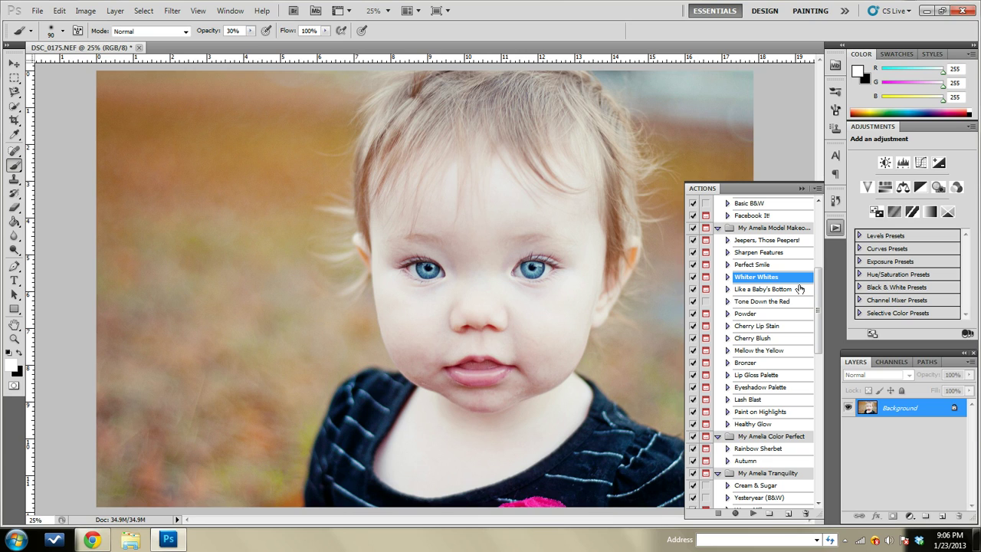
scroll(754, 362, "down", 5)
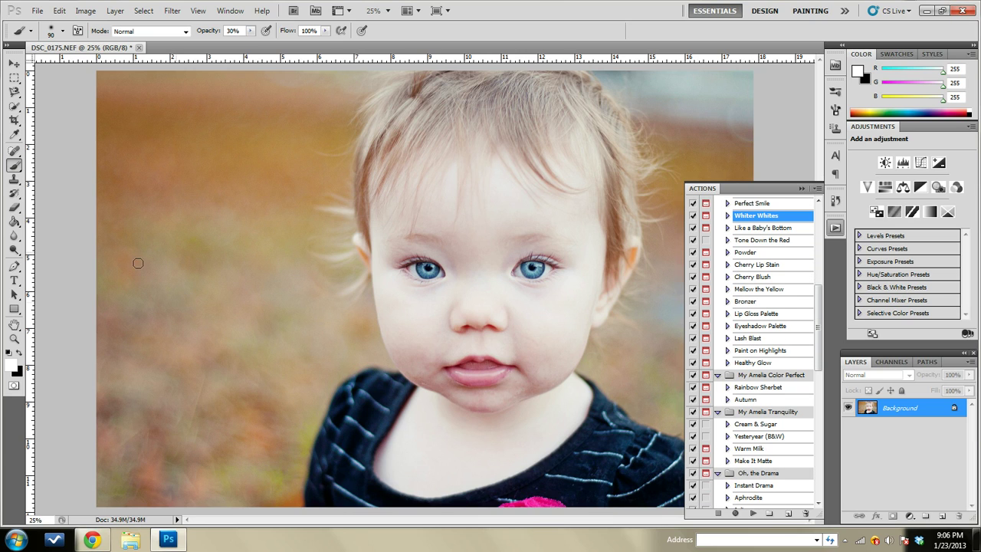
left_click(14, 179)
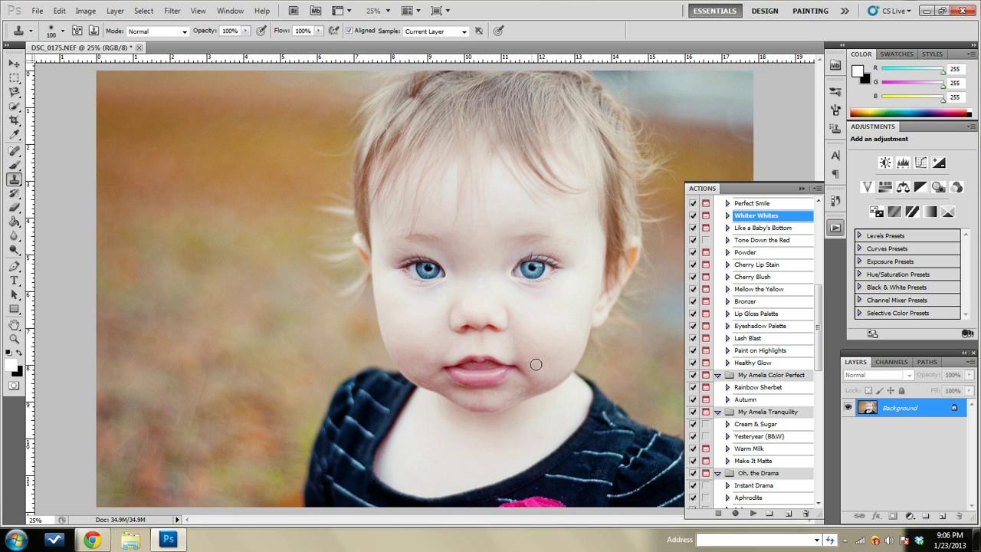
key("bracketright")
key("bracketright")
key("bracketright")
key("bracketright")
left_click(419, 373, "alt")
left_click(431, 378, "alt")
left_click(510, 396, "alt")
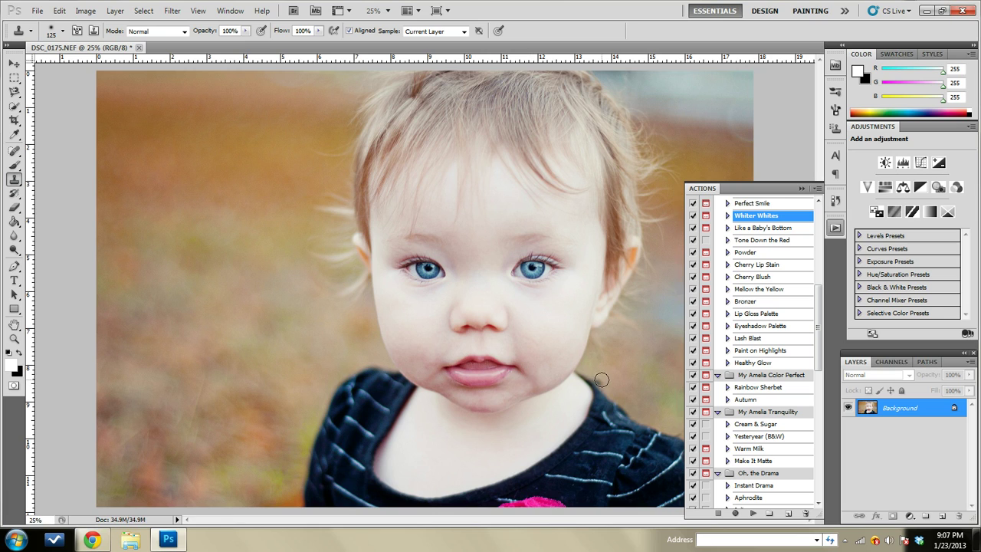
- Continue cloning around the lower face, varying the brush size between 175 and 80 px and sampling clean skin from the cheek
key("bracketleft")
key("bracketleft")
key("bracketright")
key("bracketright")
key("bracketright")
key("bracketright")
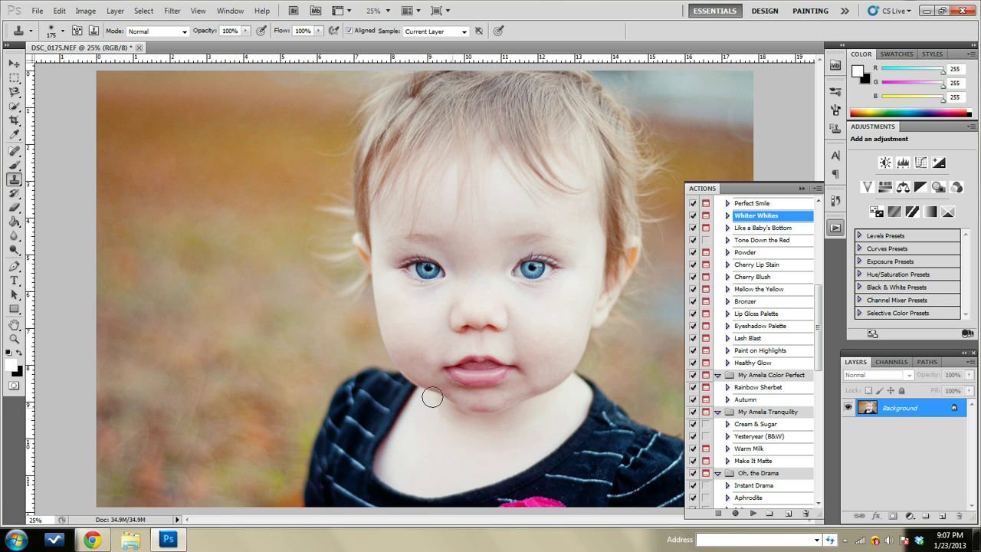
key("bracketleft")
key("bracketleft")
key("bracketleft")
left_click(434, 336, "alt")
- Clone over the skin near the nose at 50% zoom, and reduce the Clone Stamp brush to 45 px
left_click(391, 12)
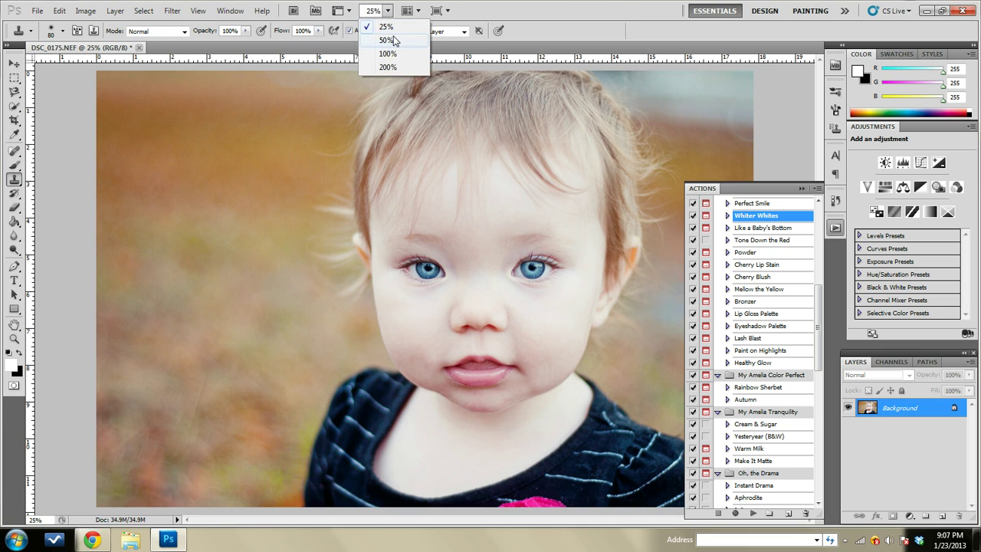
left_click(390, 42)
left_click_drag(542, 340, 575, 352)
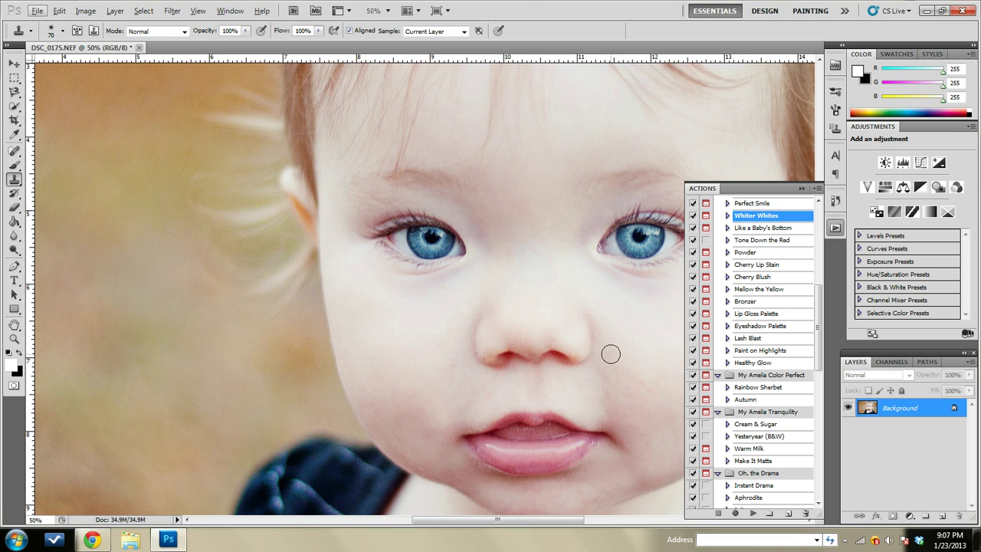
key("bracketleft")
key("bracketleft")
key("bracketleft")
- Examine the retouched skin around the nose, mouth, chin and neck at 50% zoom, and return to the 25% view
scroll(621, 429, "up", 2)
scroll(622, 429, "down", 4)
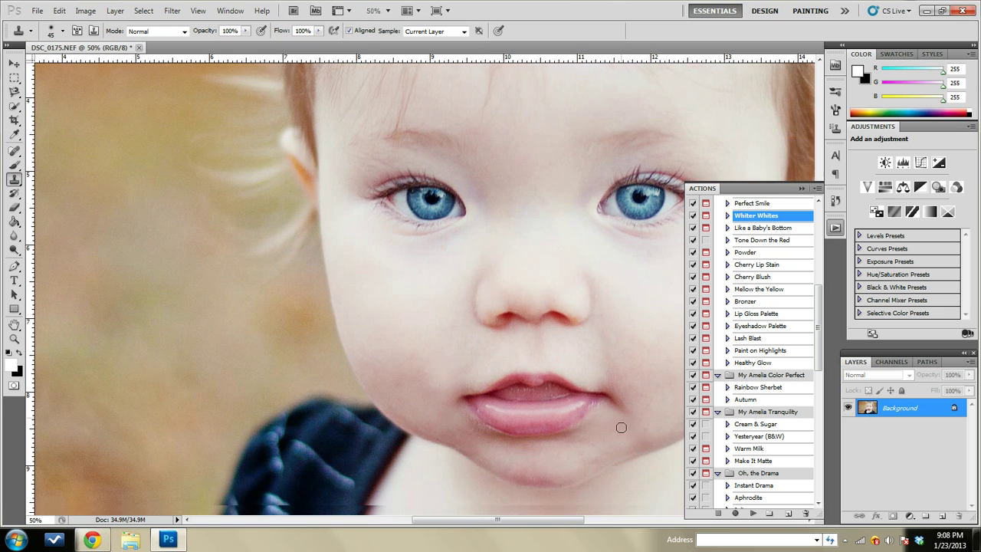
scroll(684, 452, "down", 2)
scroll(626, 416, "down", 2)
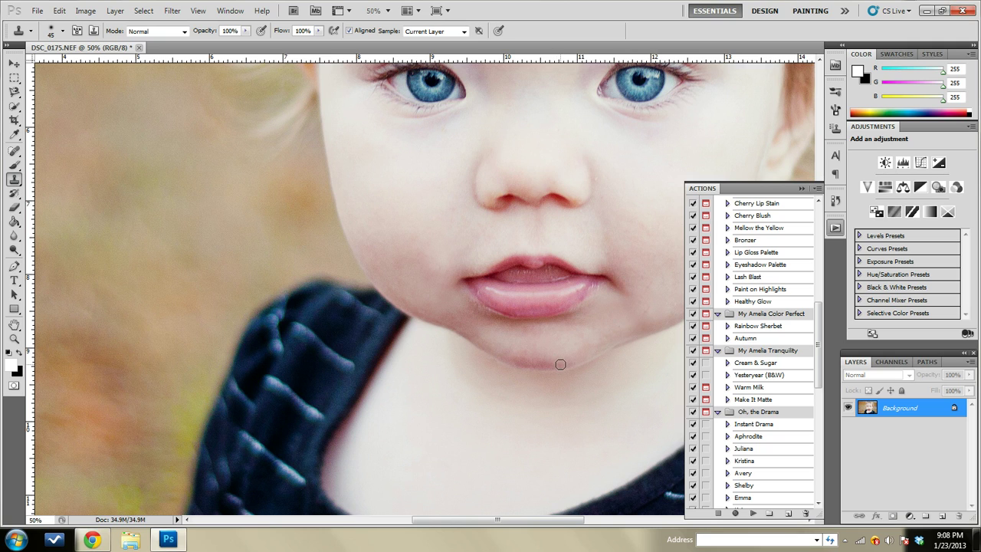
scroll(521, 373, "up", 1)
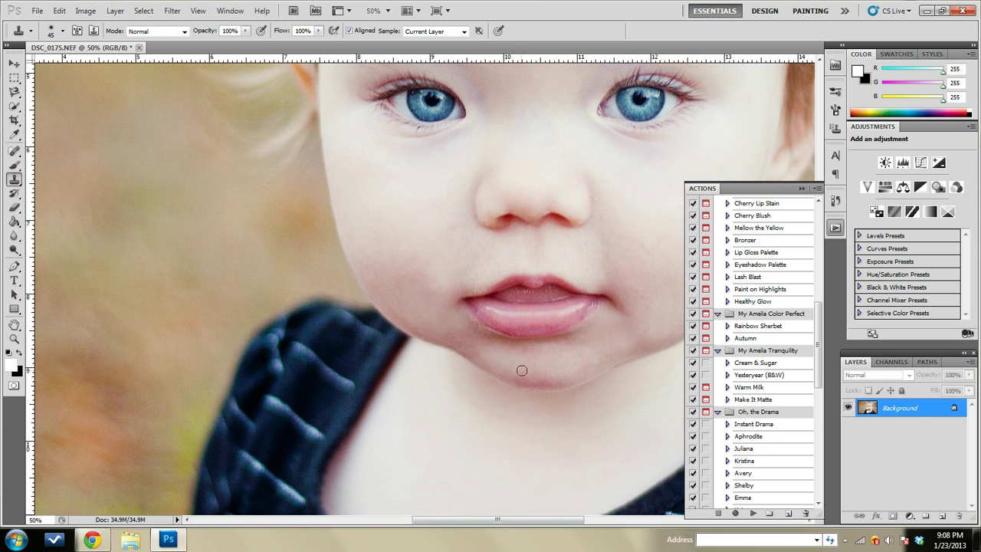
scroll(521, 375, "up", 2)
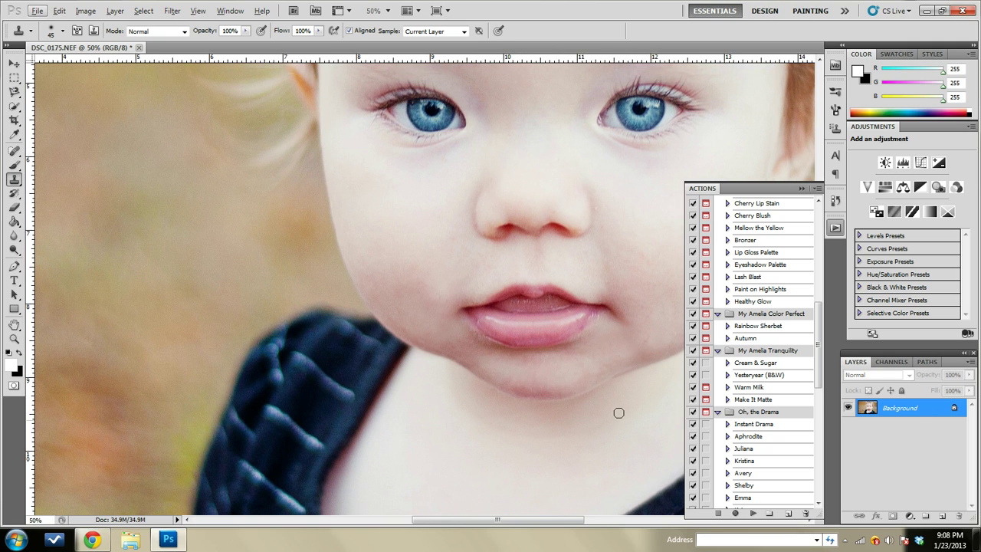
scroll(636, 406, "down", 1)
scroll(652, 404, "down", 2)
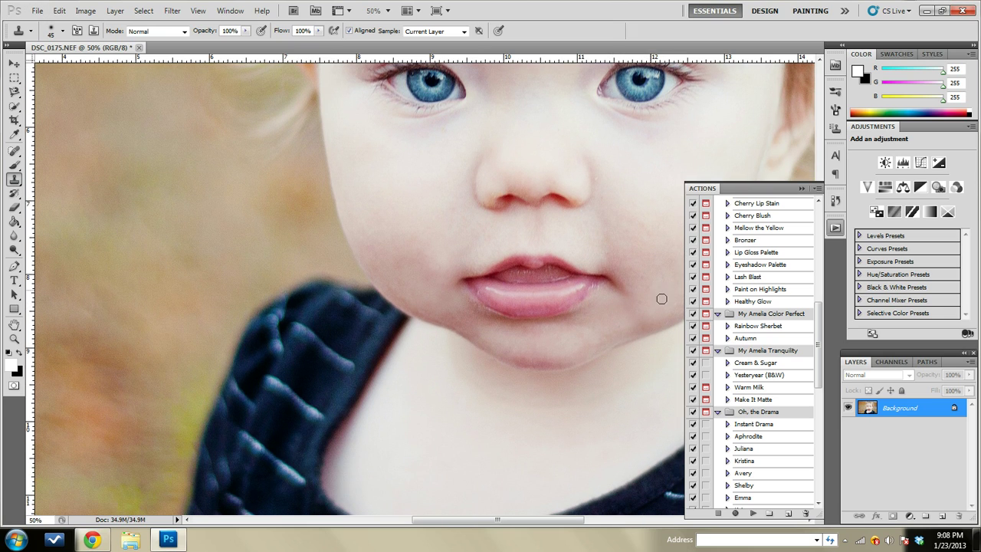
scroll(429, 343, "down", 2)
scroll(292, 326, "up", 2)
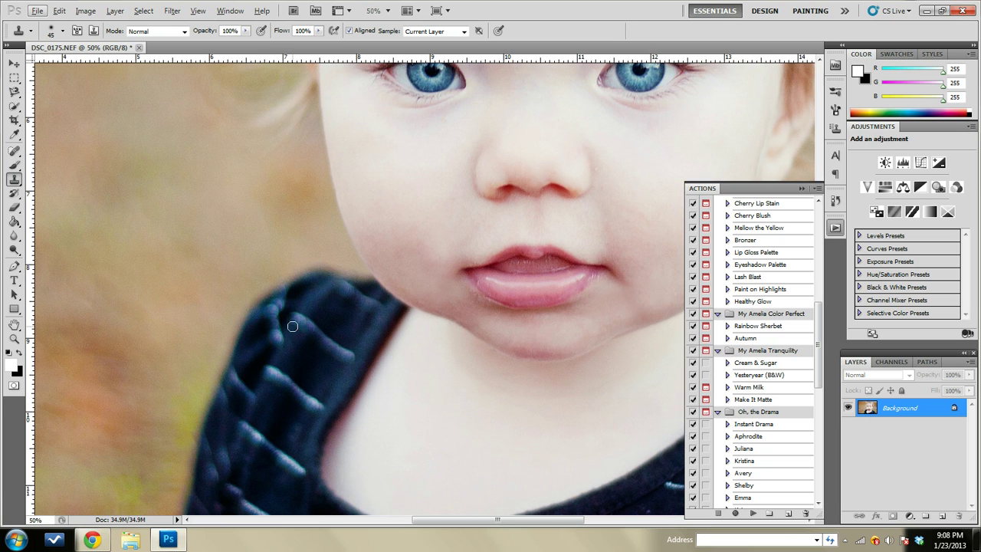
scroll(378, 337, "up", 3)
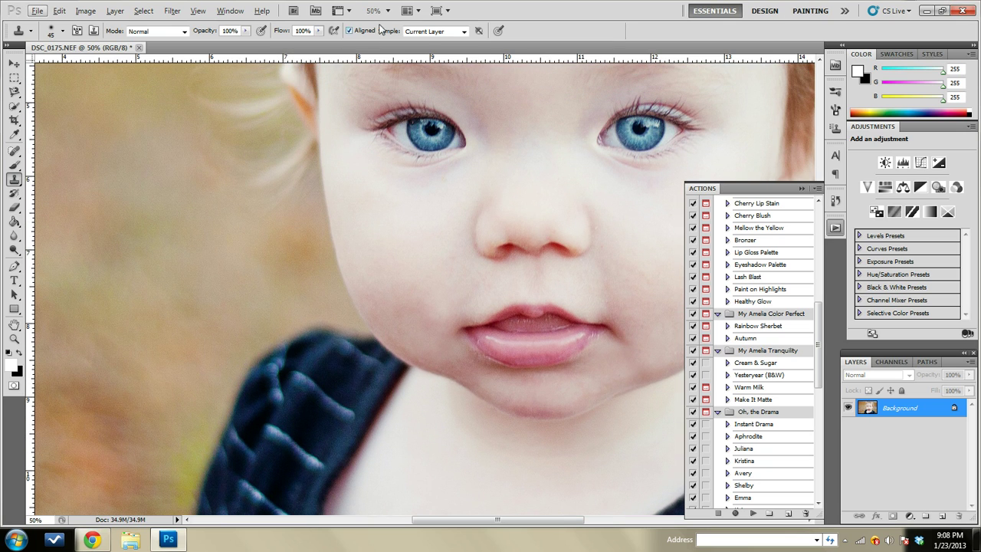
left_click(383, 11)
left_click(381, 25)
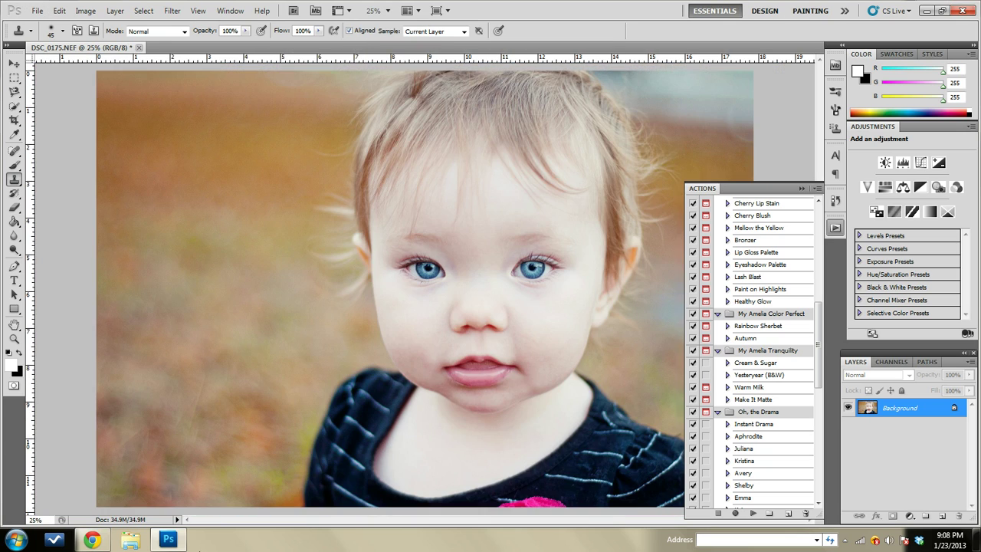
- Switch to the Brush tool, run the Like a Baby's Bottom action from the Model Makeover set, and dismiss its brush instructions
left_click(13, 164)
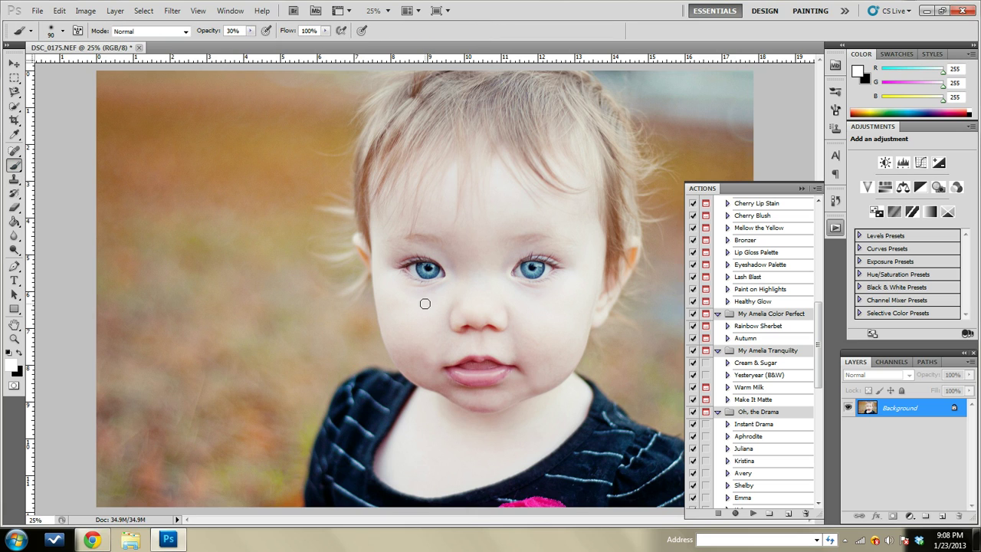
scroll(802, 321, "up", 4)
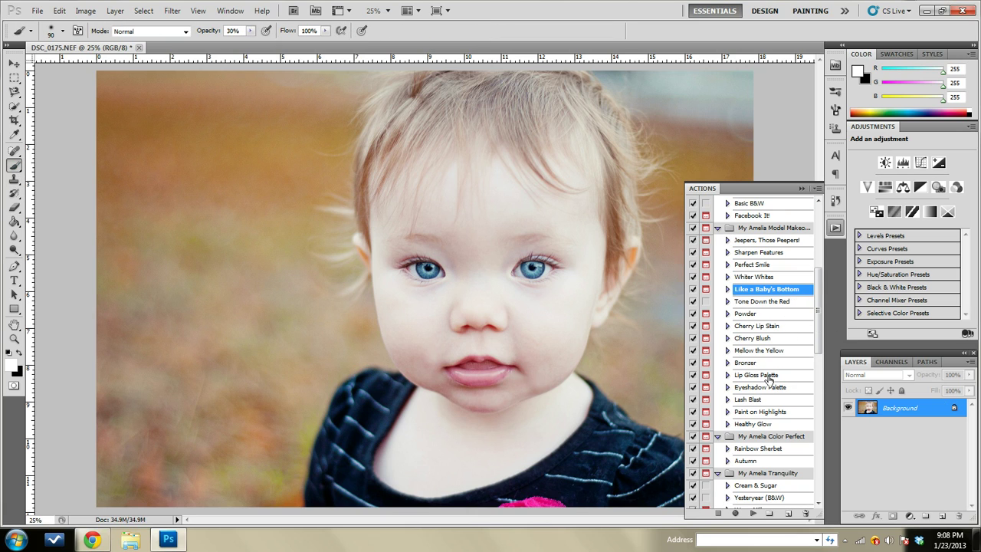
left_click(753, 513)
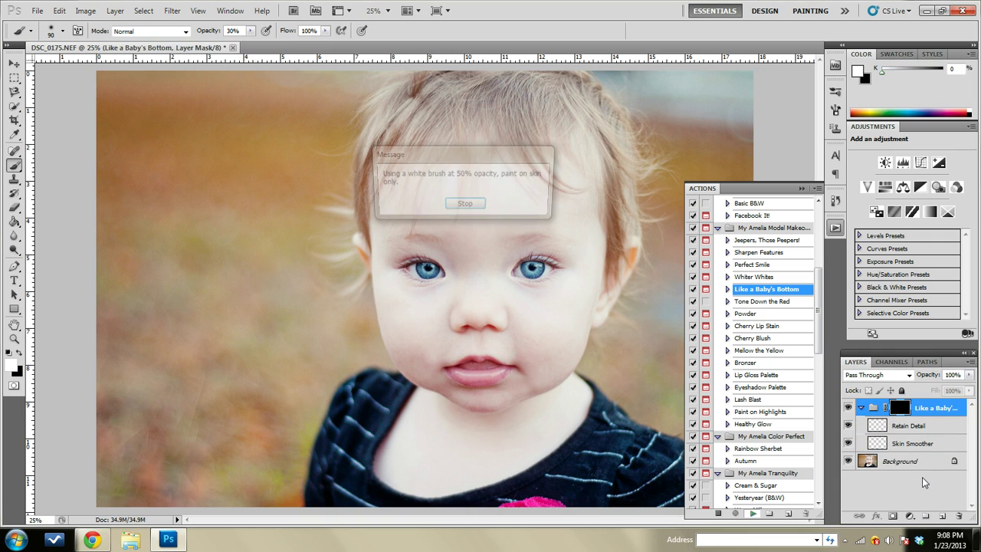
left_click(465, 207)
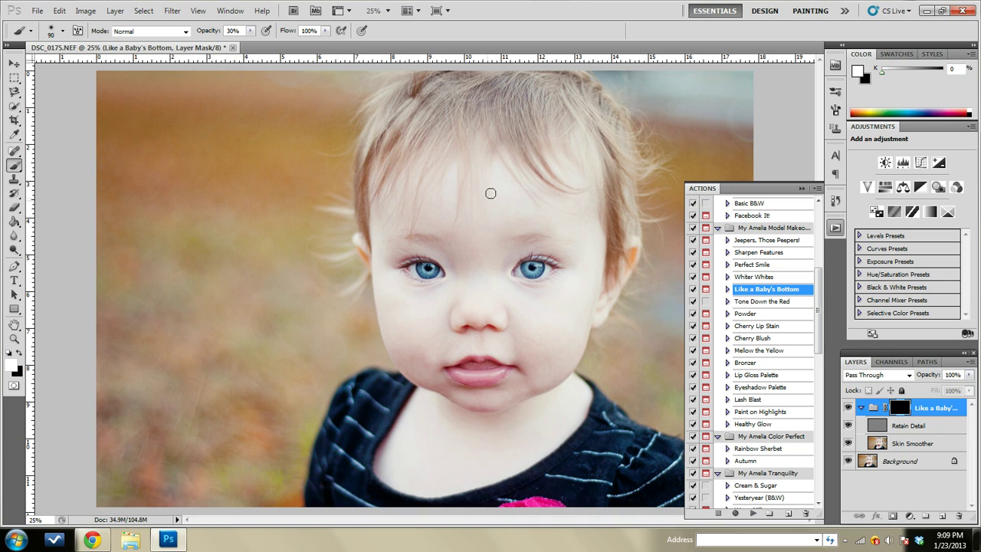
- Paint the Like a Baby's Bottom smoothing over the child's facial skin with a white brush of about 300 px at 50% opacity
left_click(250, 30)
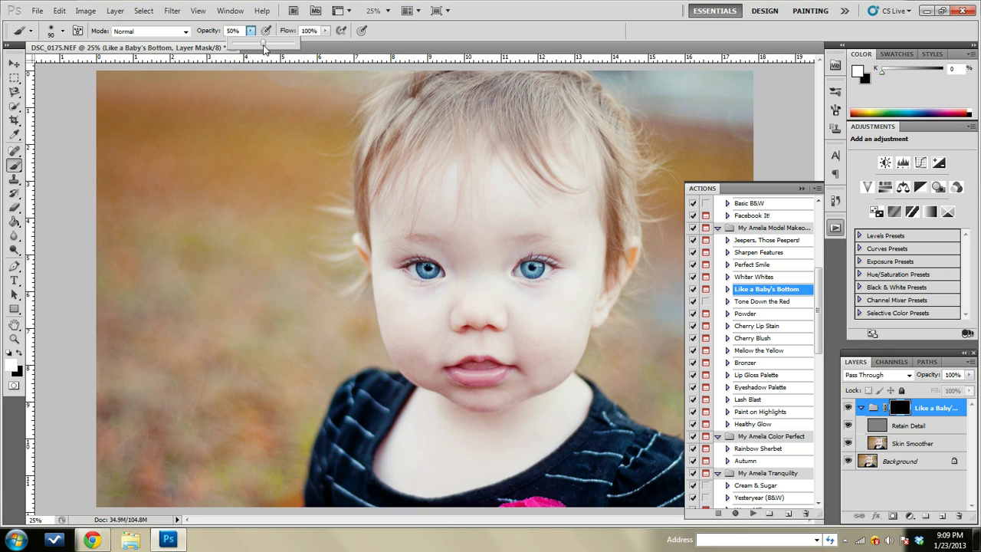
left_click(376, 205)
key("bracketright")
key("bracketright")
key("bracketright")
key("bracketright")
key("bracketright")
key("bracketright")
key("bracketright")
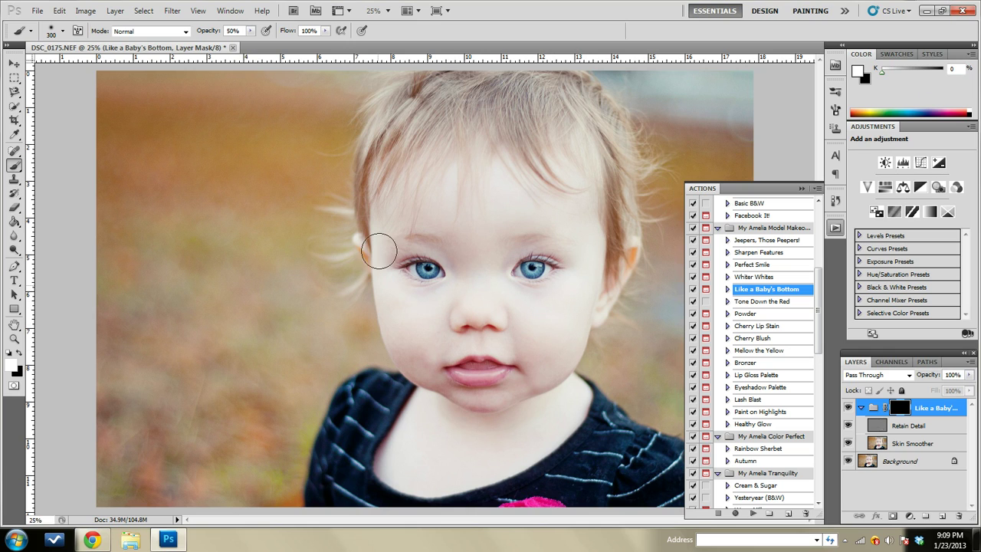
key("bracketleft")
mouse_move(394, 328)
left_mouse_down()
mouse_move(428, 316)
mouse_move(428, 374)
mouse_move(413, 340)
mouse_move(444, 351)
left_mouse_up()
key("bracketleft")
key("bracketright")
key("bracketright")
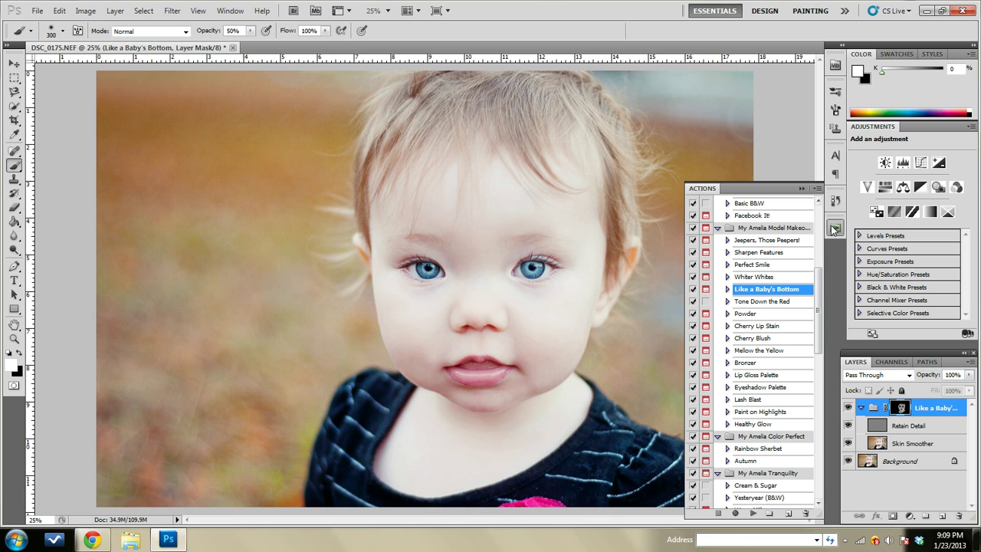
- Compare the portrait with and without the Like a Baby's Bottom smoothing at 25% and 50% zoom, and return to the 25% view
left_click(835, 229)
left_click(848, 407)
left_click(848, 407)
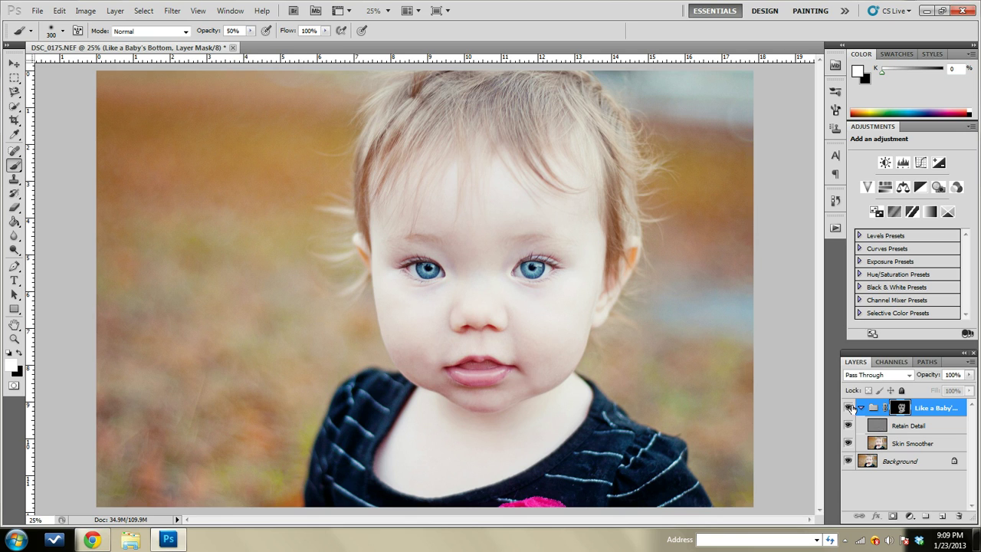
left_click(849, 408)
left_click(849, 408)
left_click(387, 11)
left_click(392, 39)
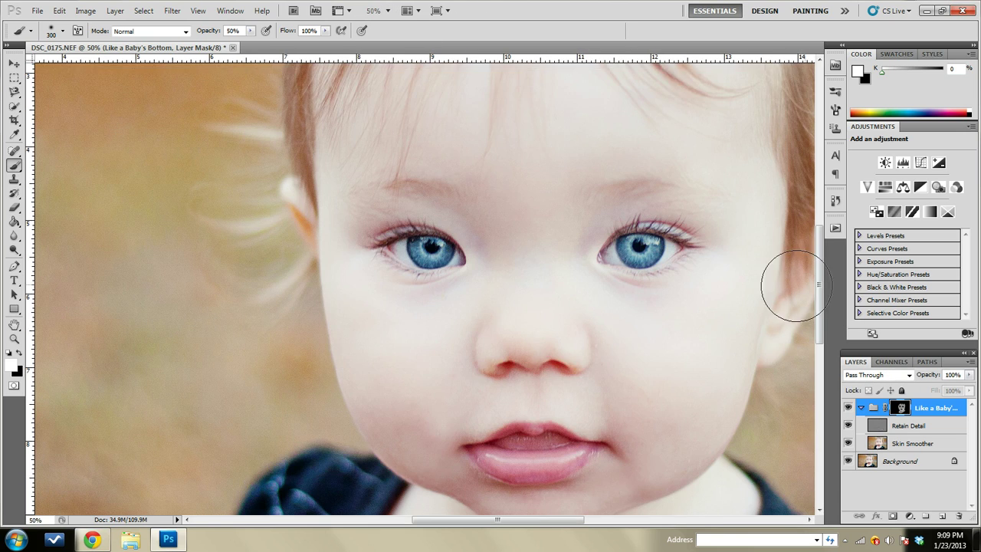
scroll(797, 285, "down", 2)
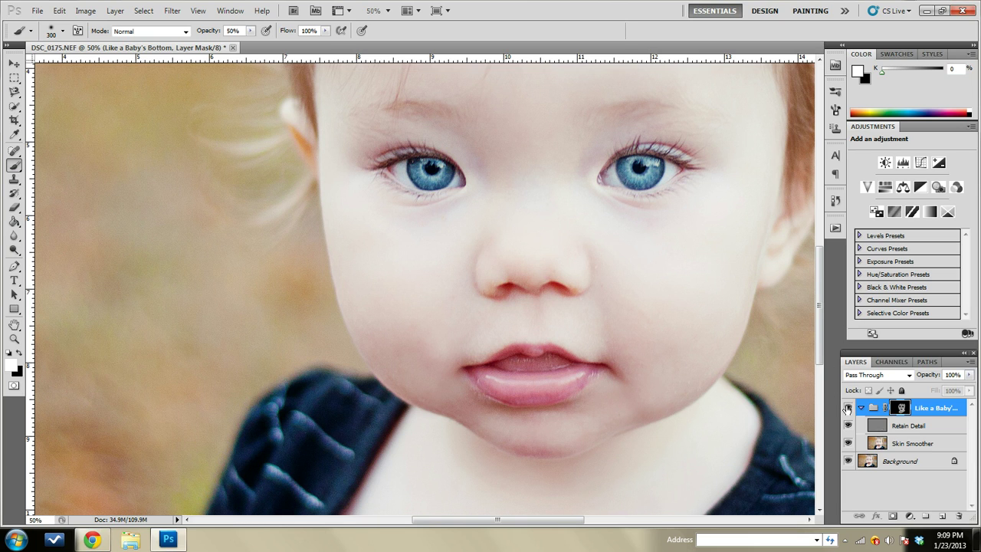
left_click(847, 408)
left_click(847, 409)
scroll(713, 416, "down", 2)
left_click(387, 10)
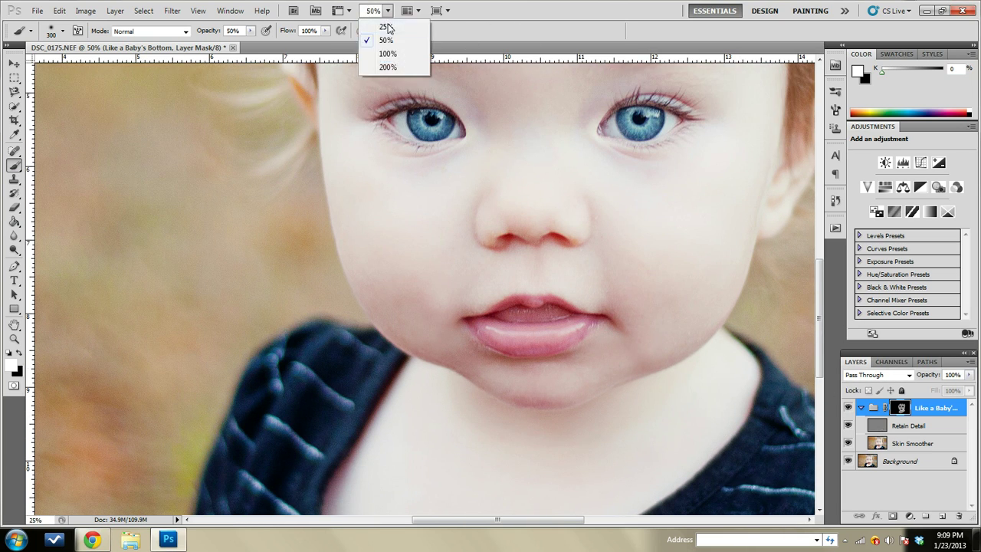
left_click(374, 26)
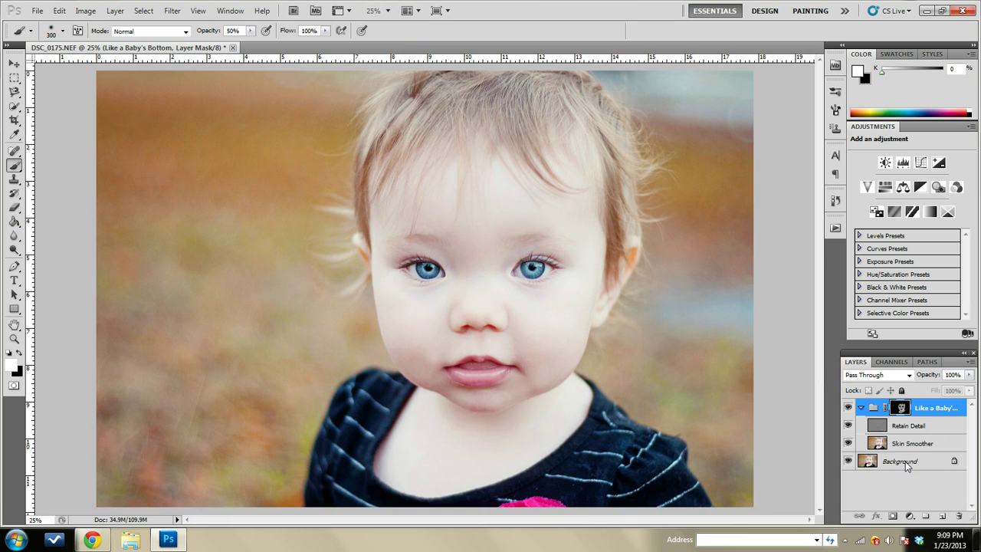
- Flatten the image to merge the skin smoothing, and look through the remaining My Amelia actions
right_click(907, 465)
left_click(893, 452)
left_click(836, 228)
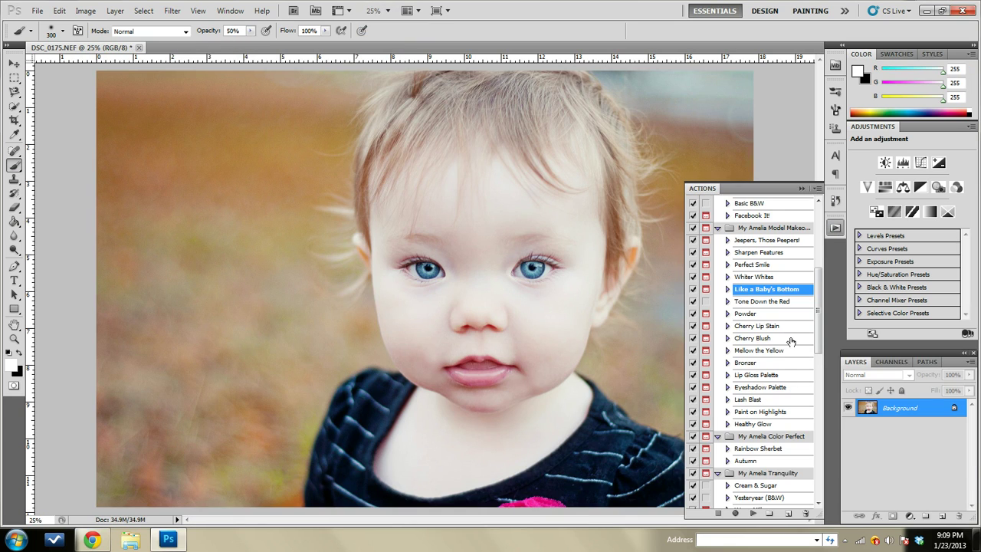
scroll(790, 341, "down", 4)
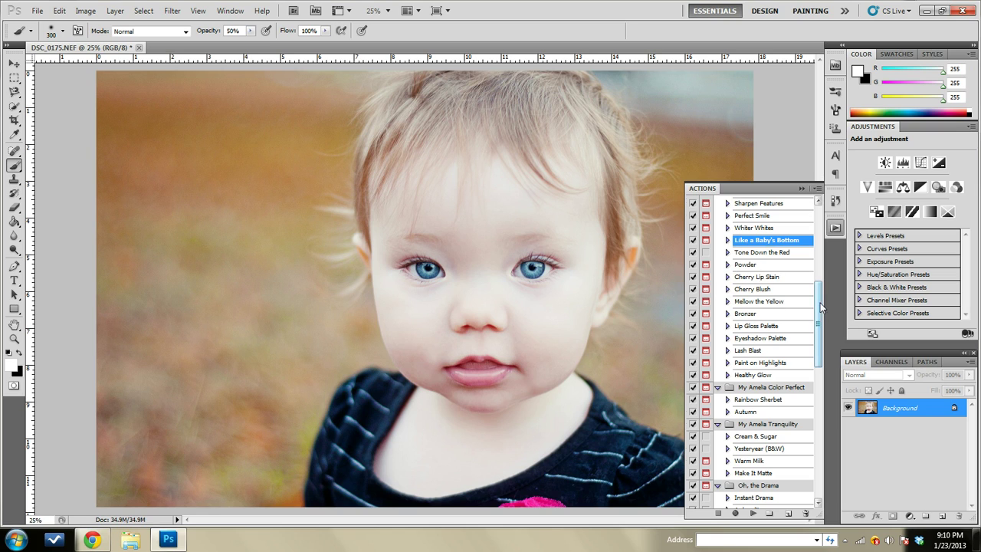
left_click_drag(821, 307, 821, 314)
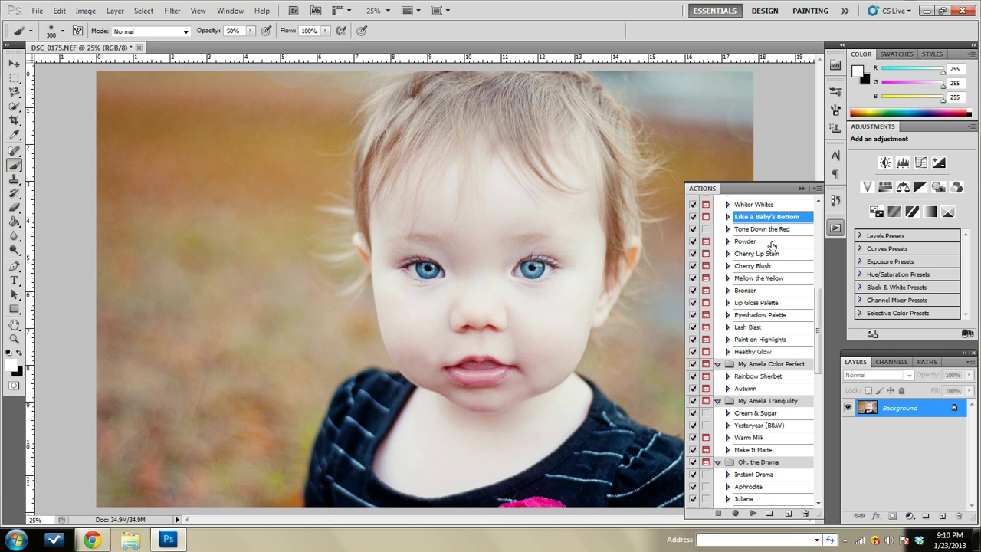
scroll(783, 279, "down", 1)
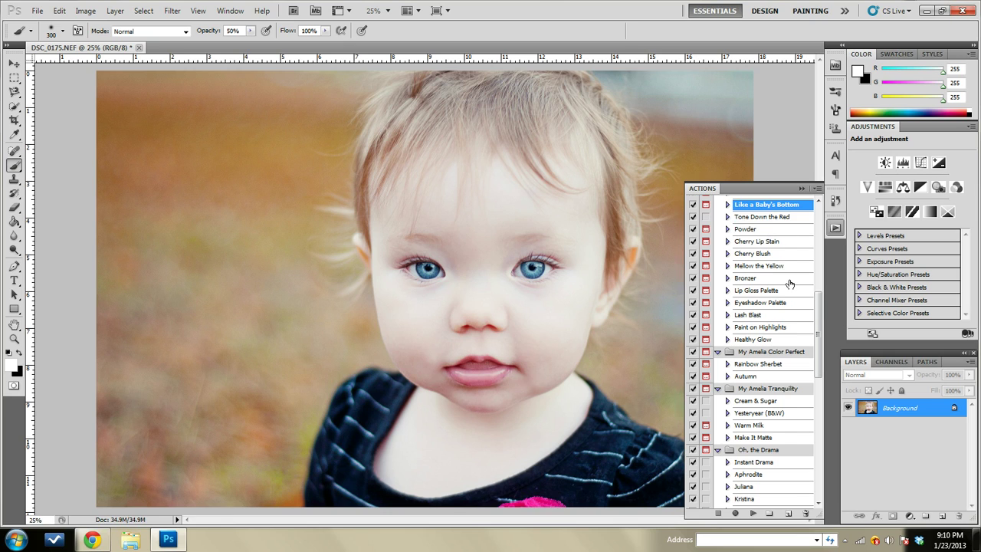
scroll(789, 284, "down", 4)
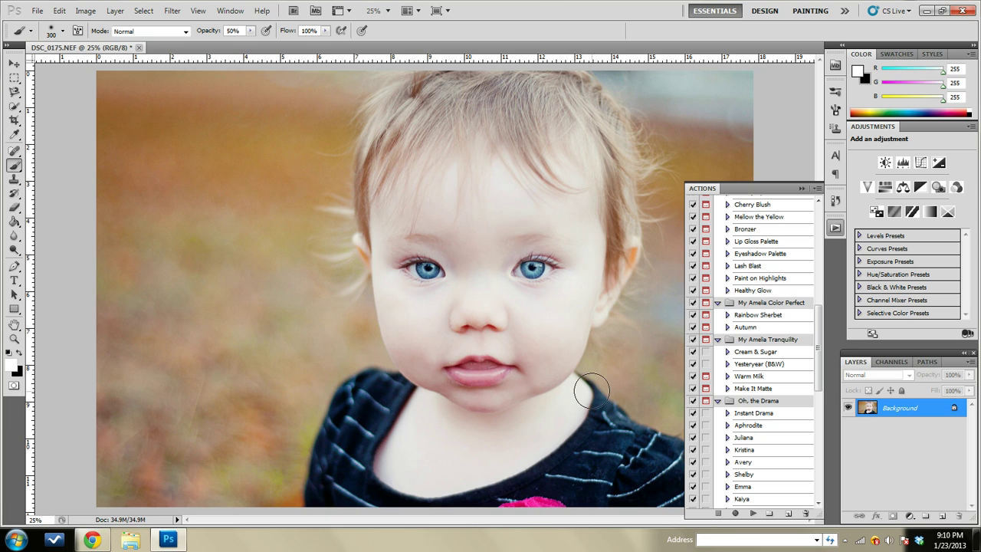
- Run the Healthy Glow action from the My Amelia Model Makeover set and dismiss its brush instructions
key("bracketleft")
key("bracketleft")
key("bracketleft")
key("bracketleft")
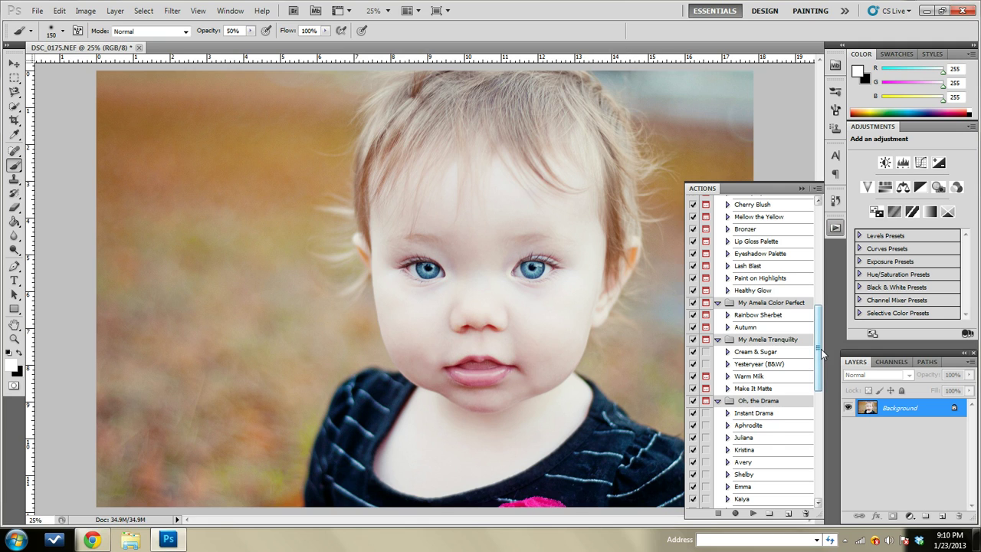
scroll(817, 360, "up", 1)
left_click(755, 297)
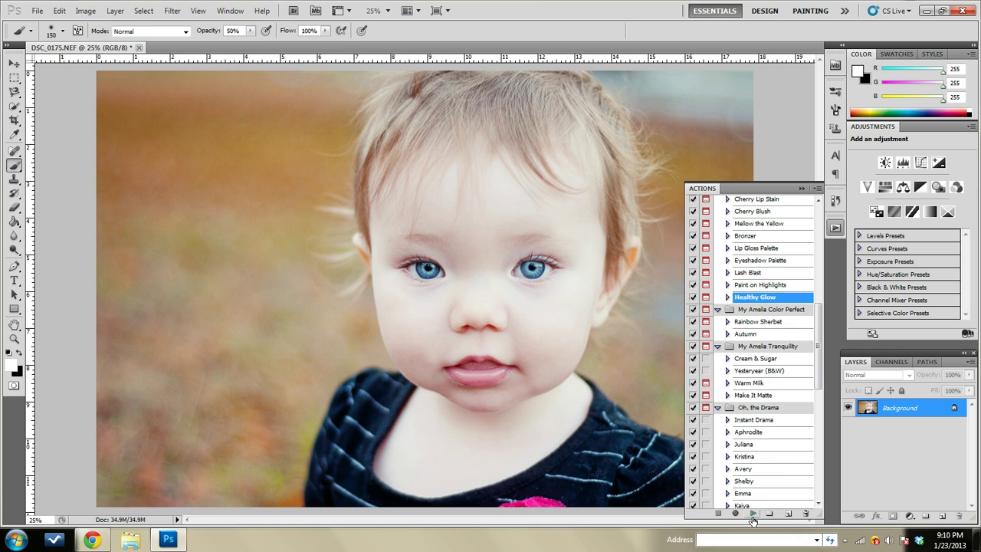
left_click(754, 513)
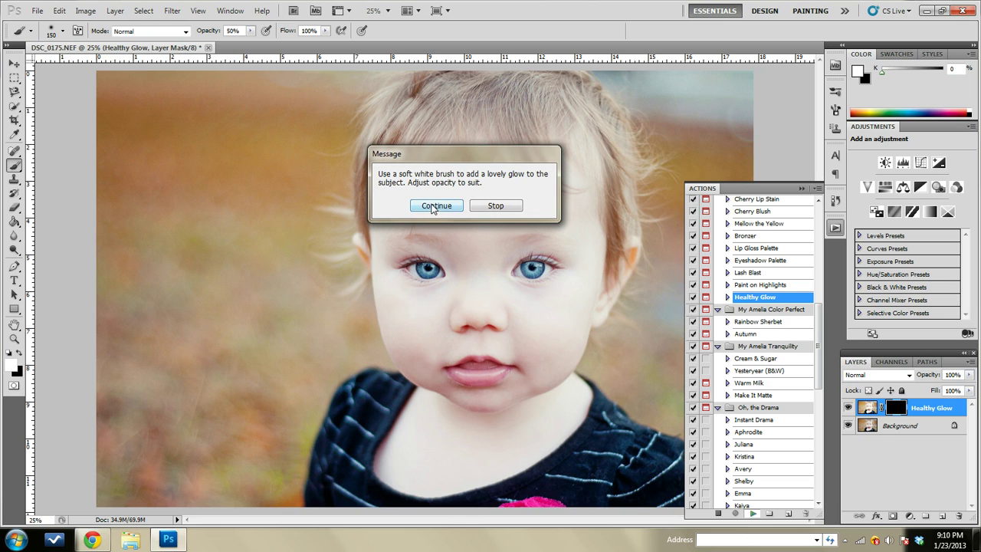
left_click(436, 205)
- Paint the Healthy Glow effect over the child with a soft white brush enlarged to 800 px at 20% opacity
left_click(251, 30)
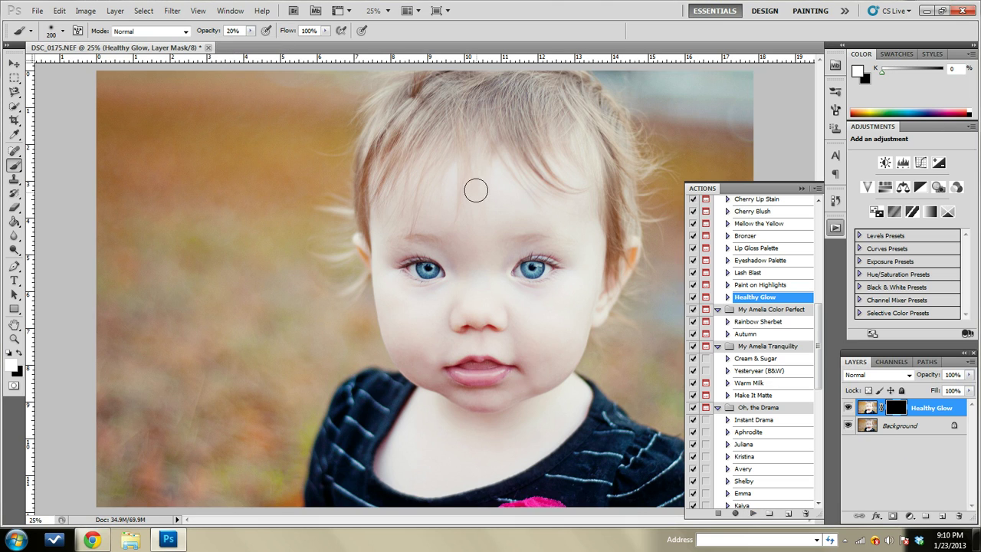
key("bracketright")
key("bracketright")
key("bracketright")
key("bracketright")
key("bracketright")
key("bracketright")
key("bracketright")
key("bracketright")
key("bracketright")
- Check the Healthy Glow layer on and off, reduce its opacity to 71%, and flatten the image
left_click(849, 408)
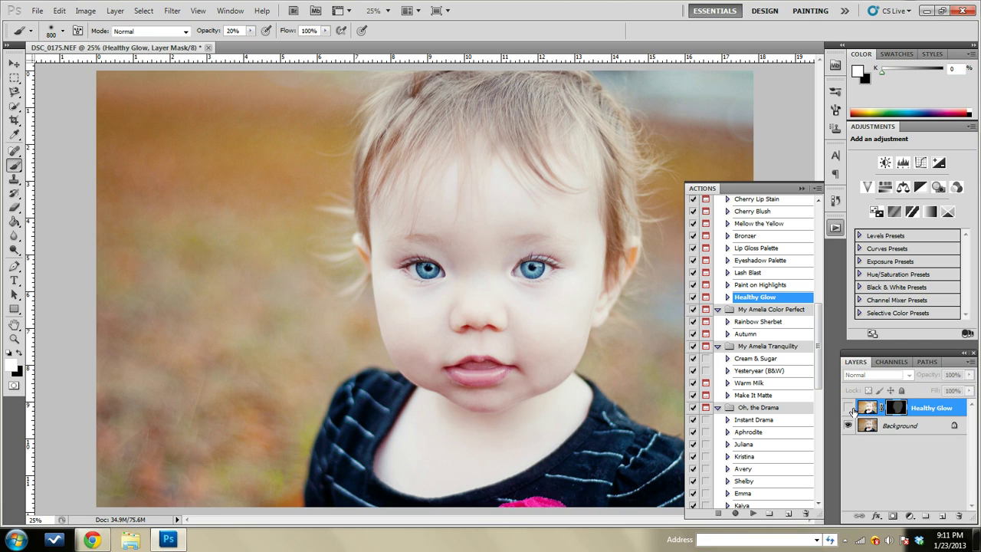
left_click(849, 408)
left_click(969, 375)
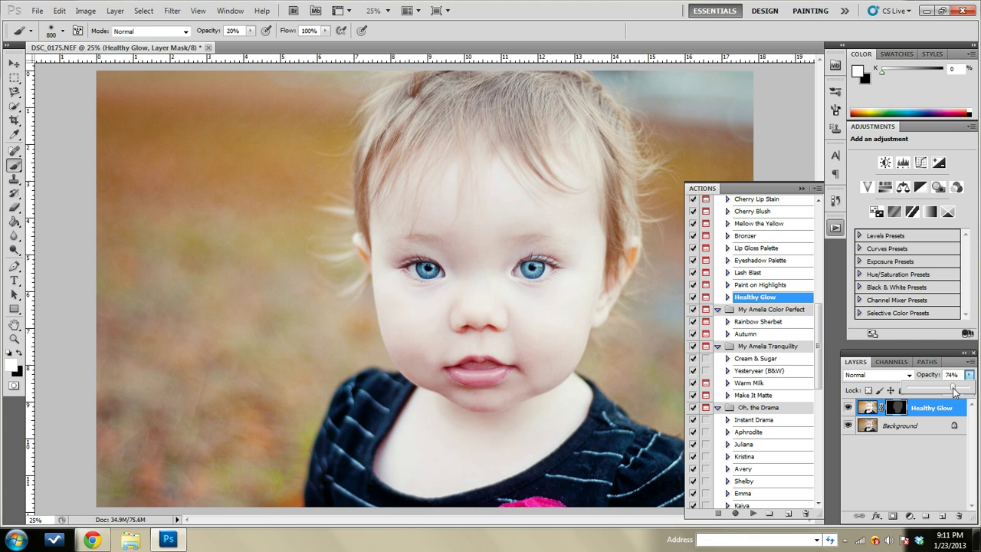
left_click(951, 457)
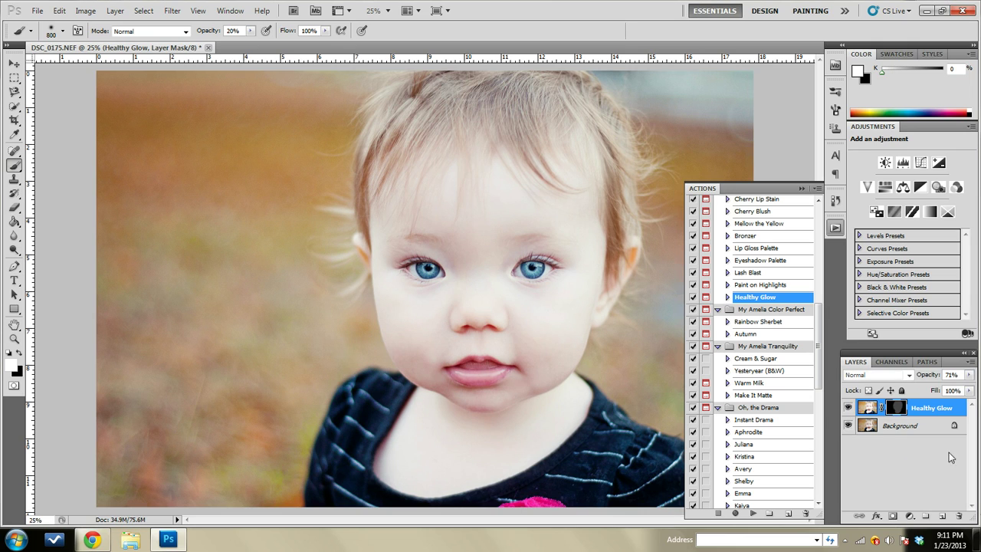
right_click(895, 432)
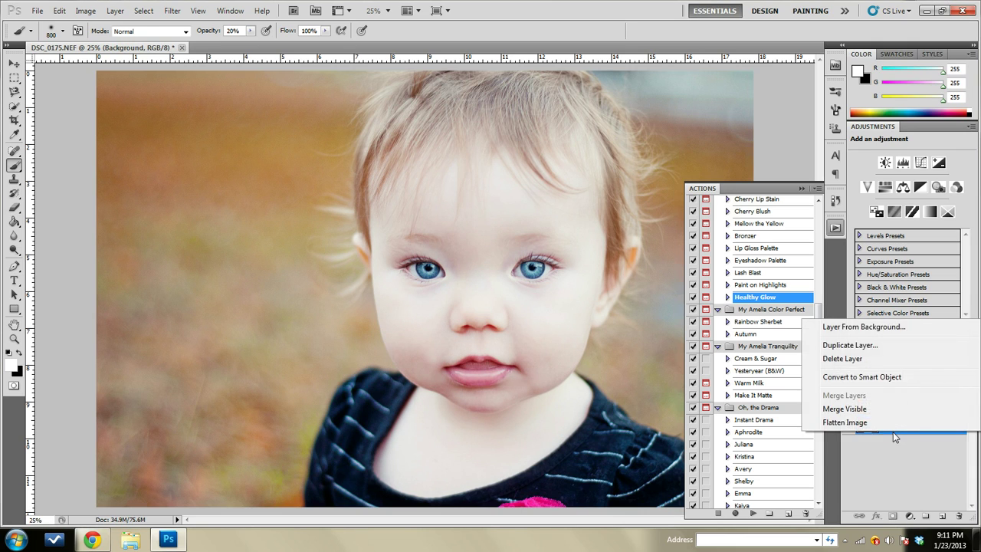
left_click(893, 423)
scroll(745, 400, "up", 2)
scroll(745, 400, "up", 4)
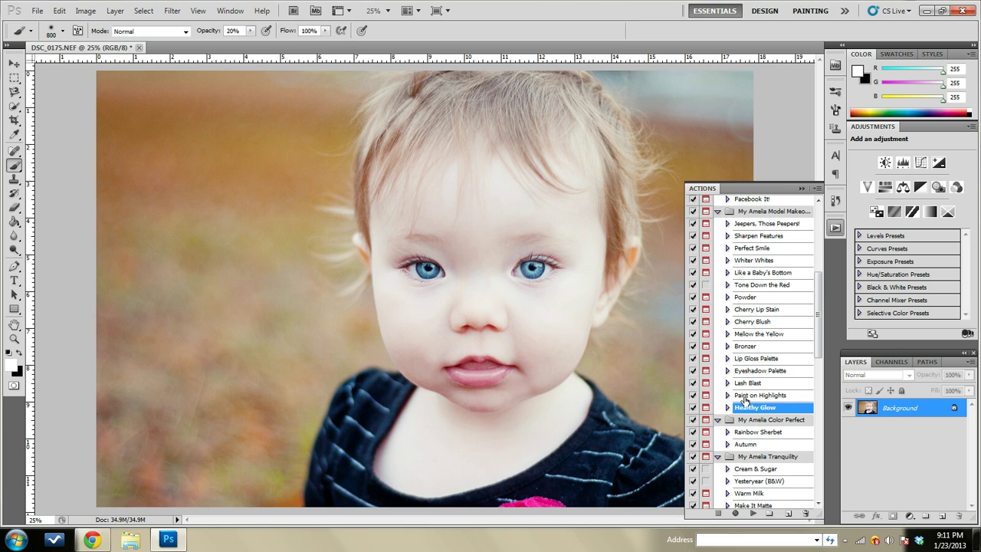
mouse_move(818, 304)
left_mouse_down()
mouse_move(823, 341)
mouse_move(823, 319)
left_mouse_up()
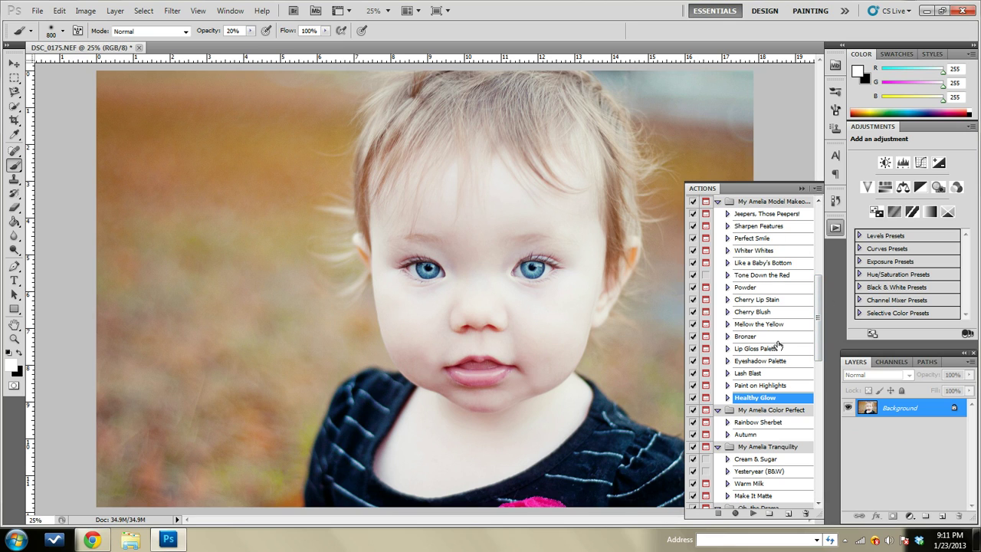
scroll(766, 402, "up", 2)
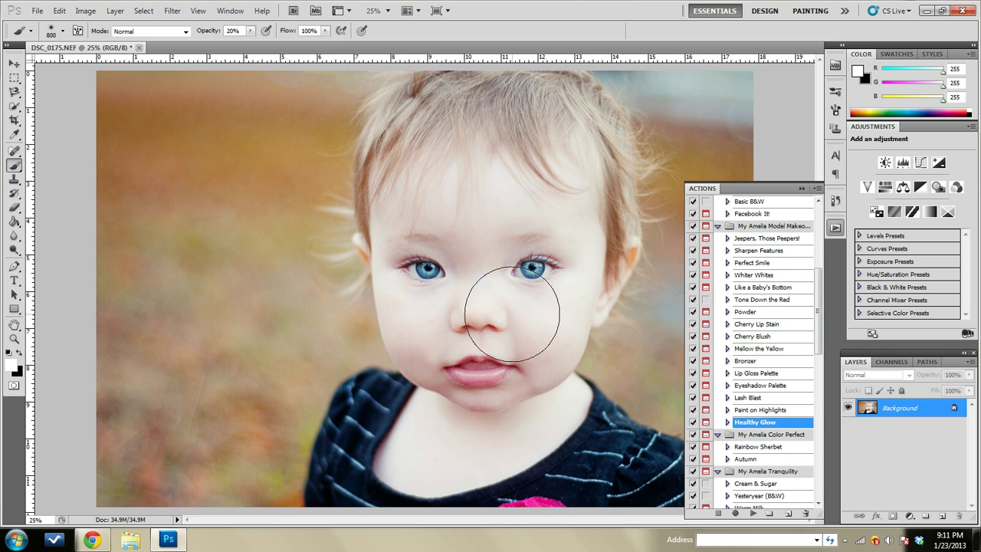
mouse_move(811, 310)
left_mouse_down()
mouse_move(819, 369)
mouse_move(820, 237)
mouse_move(822, 382)
mouse_move(817, 189)
mouse_move(845, 128)
left_mouse_up()
left_click(834, 225)
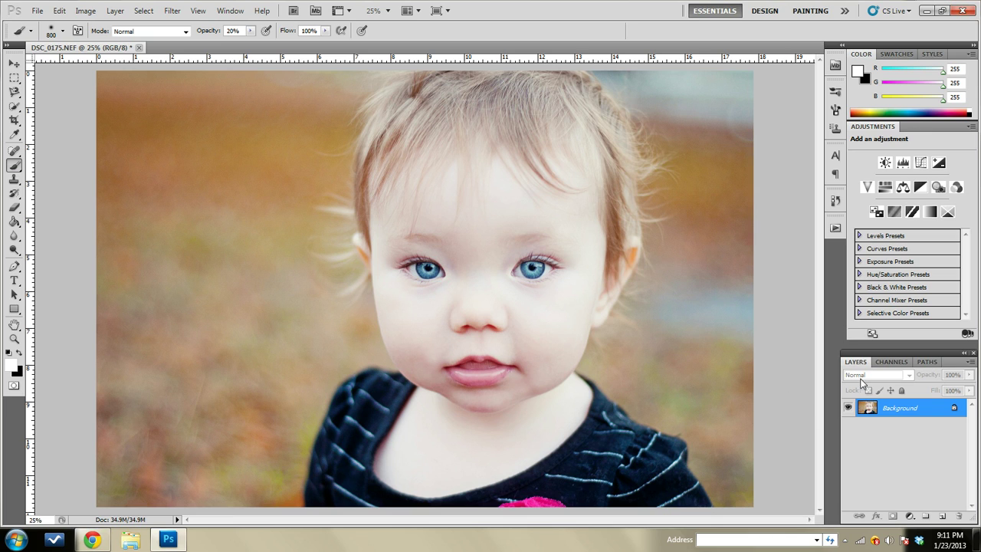
- Compare the original DSC_0175.NEF snapshot with the last Flatten Image history state twice, ending on the edited version
left_click(836, 200)
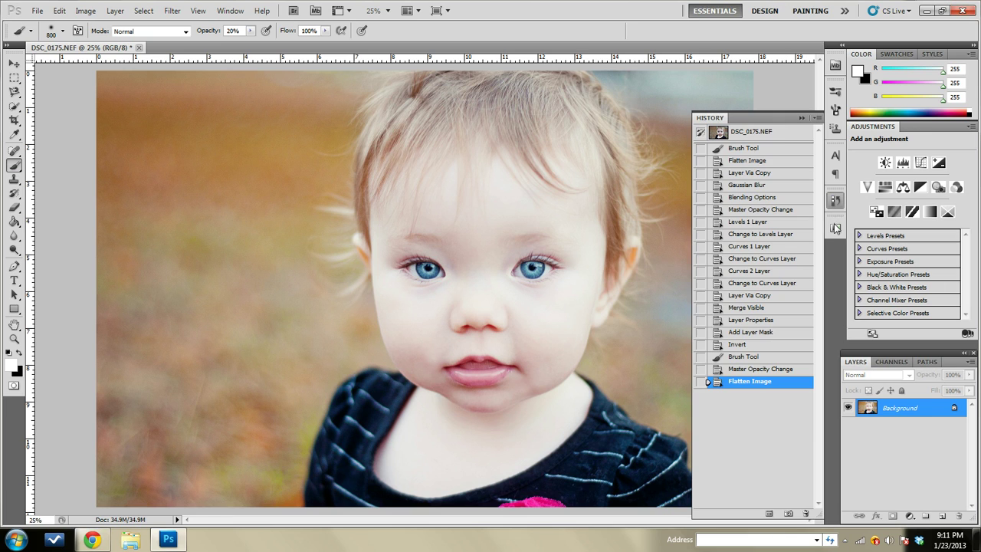
left_click(780, 136)
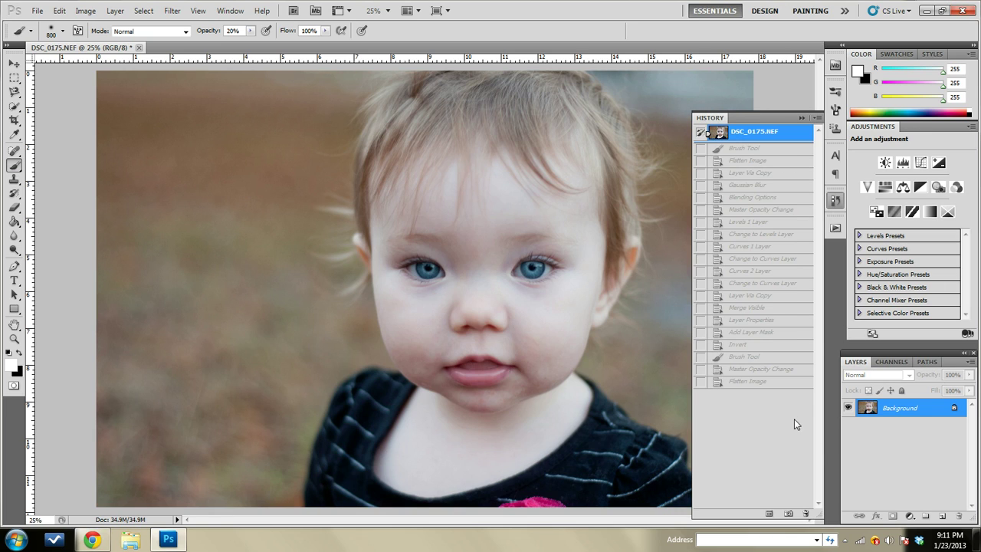
left_click(775, 385)
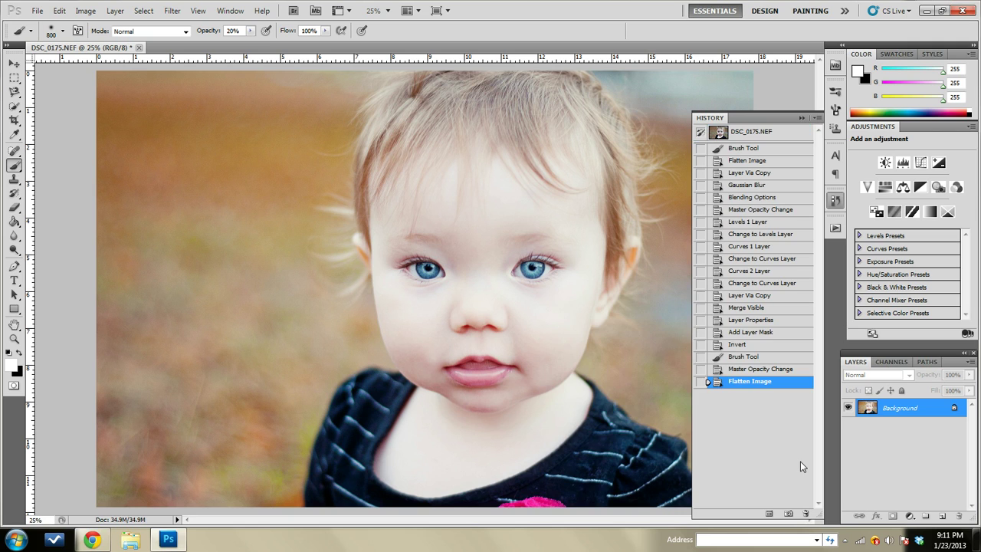
left_click(836, 201)
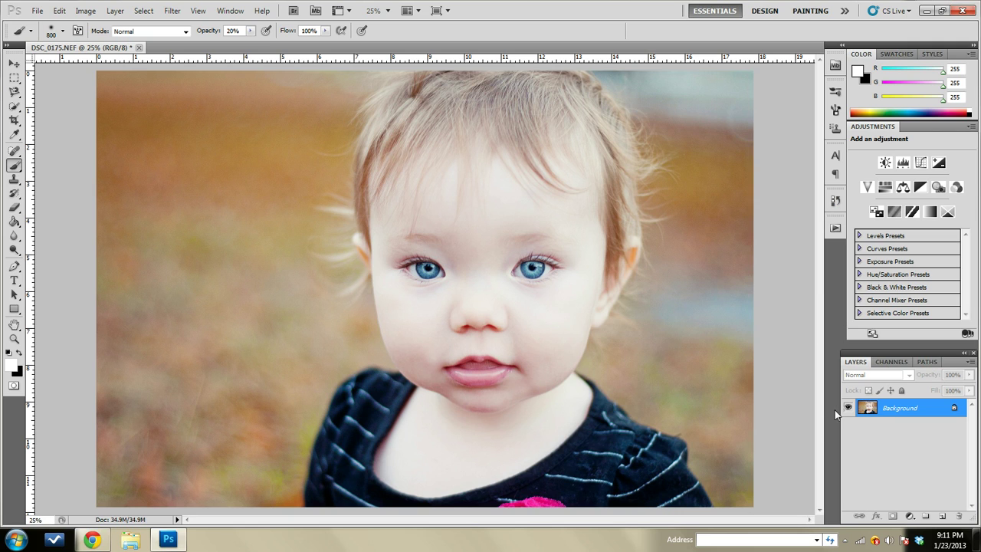
left_click(837, 201)
left_click(782, 132)
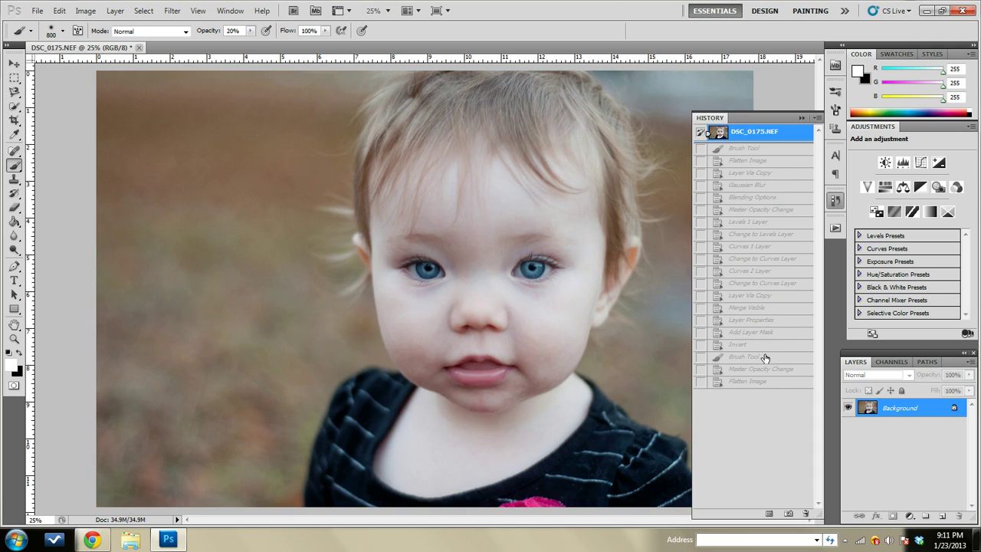
left_click(766, 381)
left_click(827, 203)
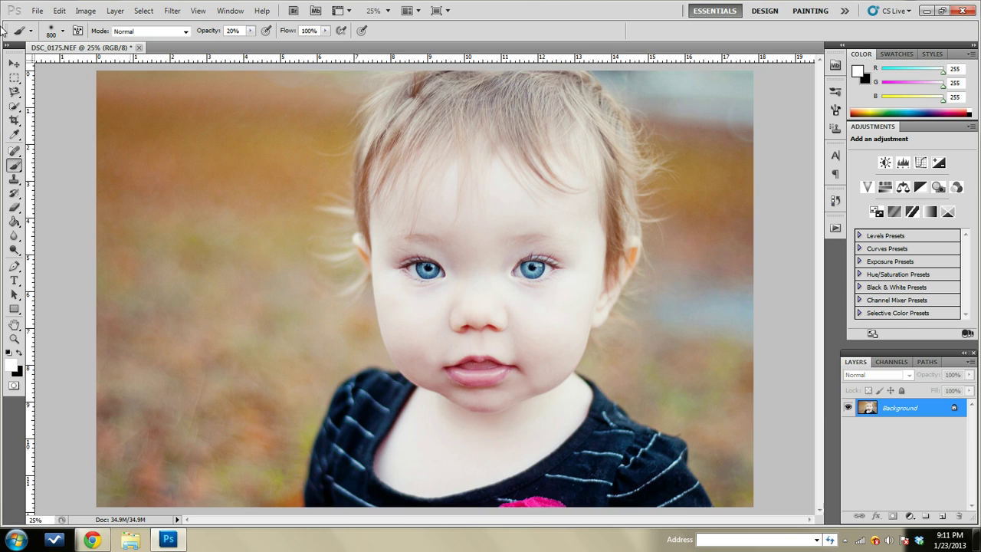